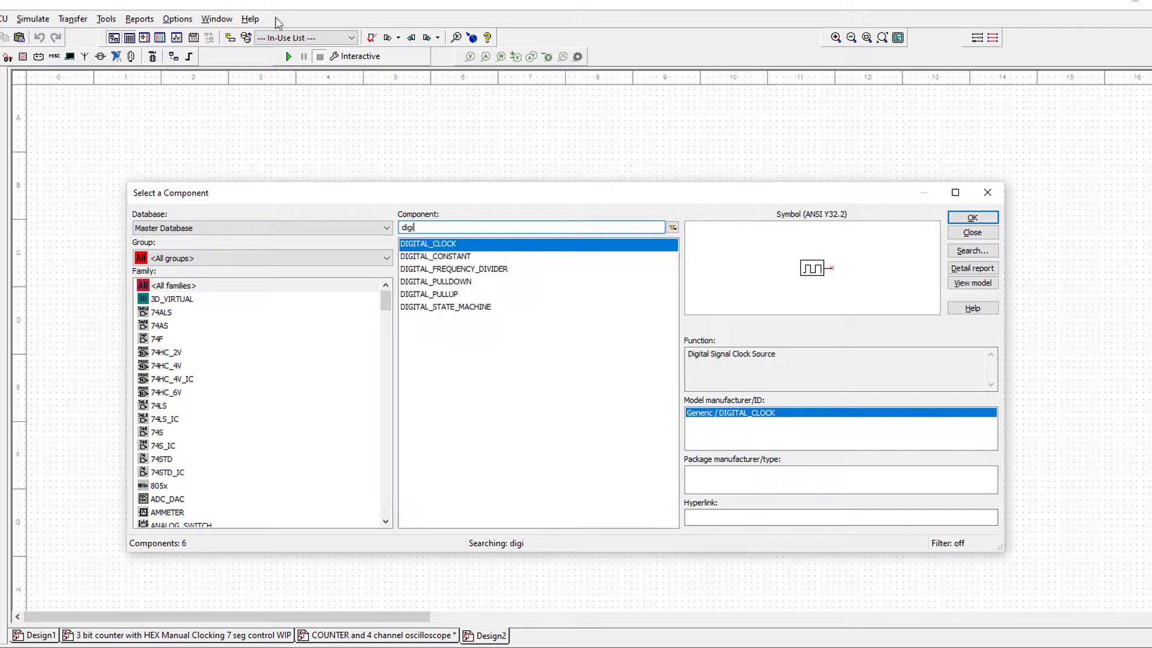
Place the digital clock U1 on the schematic and pick the 7474N D flip-flop.
click(965, 220)
click(162, 272)
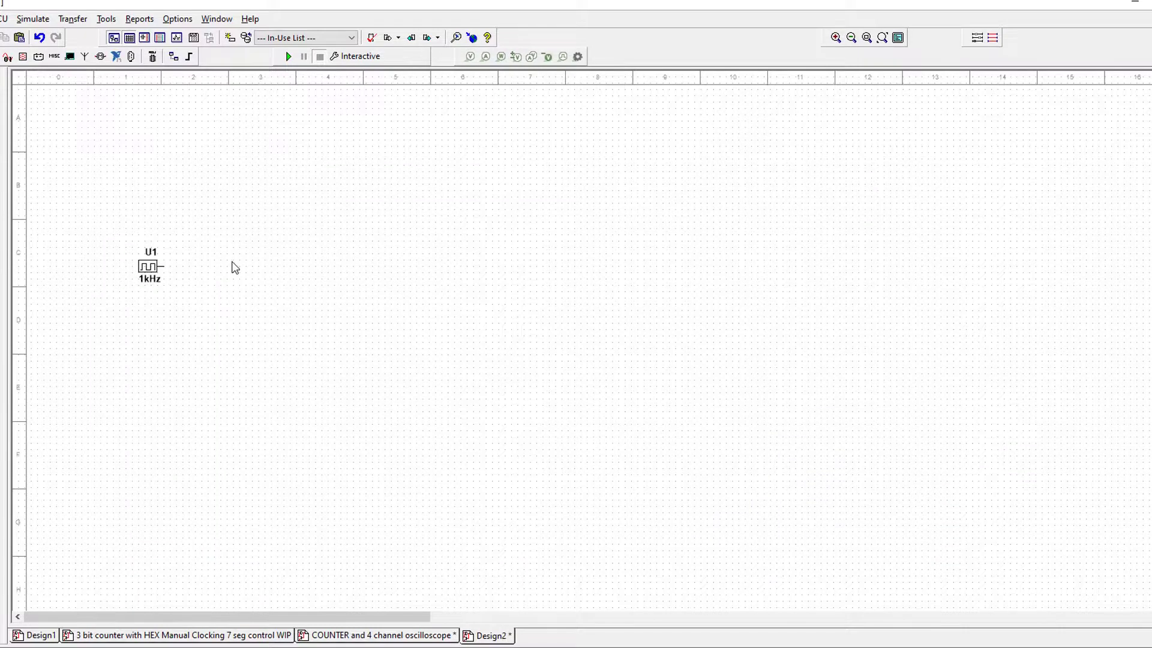
key(ctrl+w)
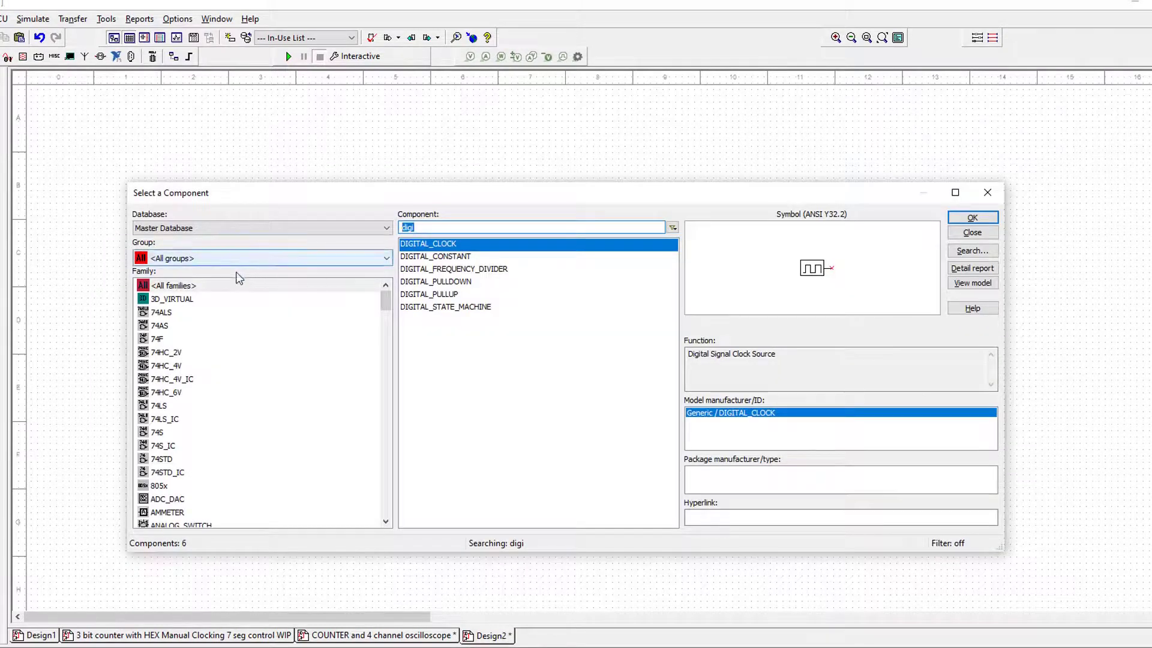
text(7474)
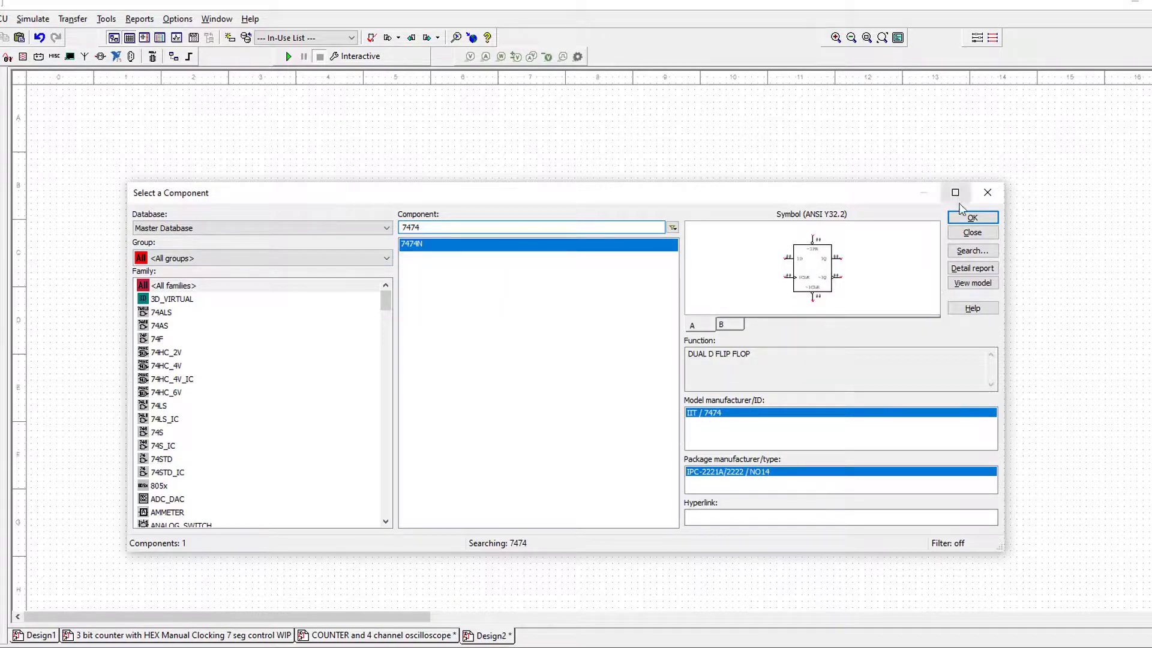
click(972, 217)
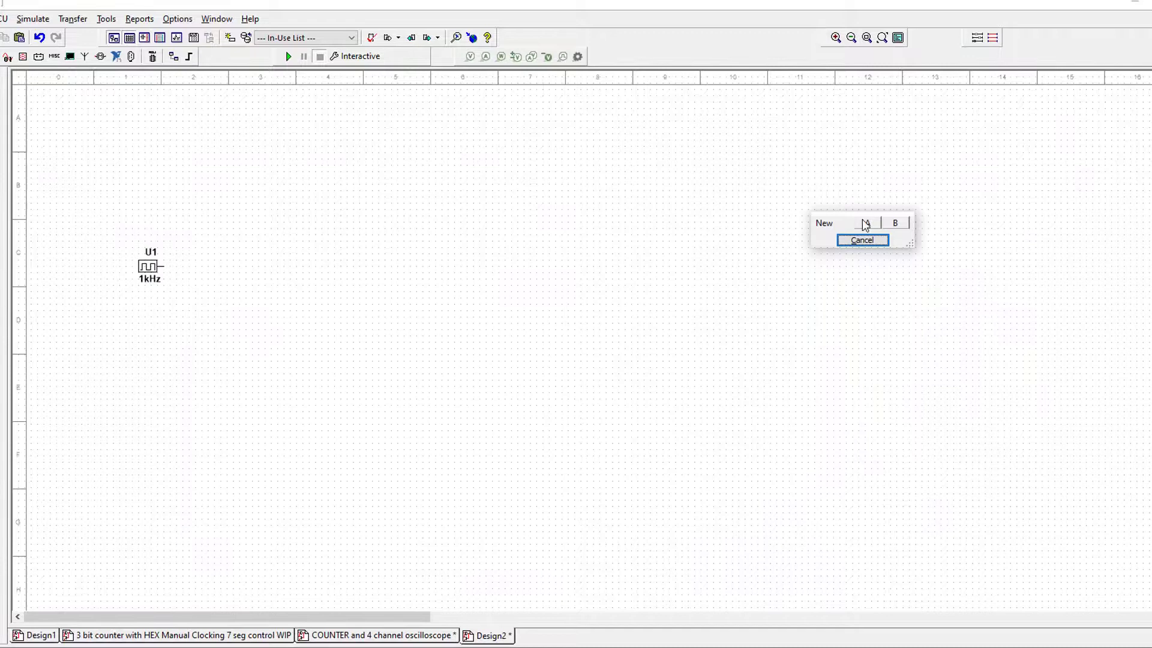
Place three new 7474N section-A flip-flops, U2A, U3A and U4A, in a row.
click(867, 223)
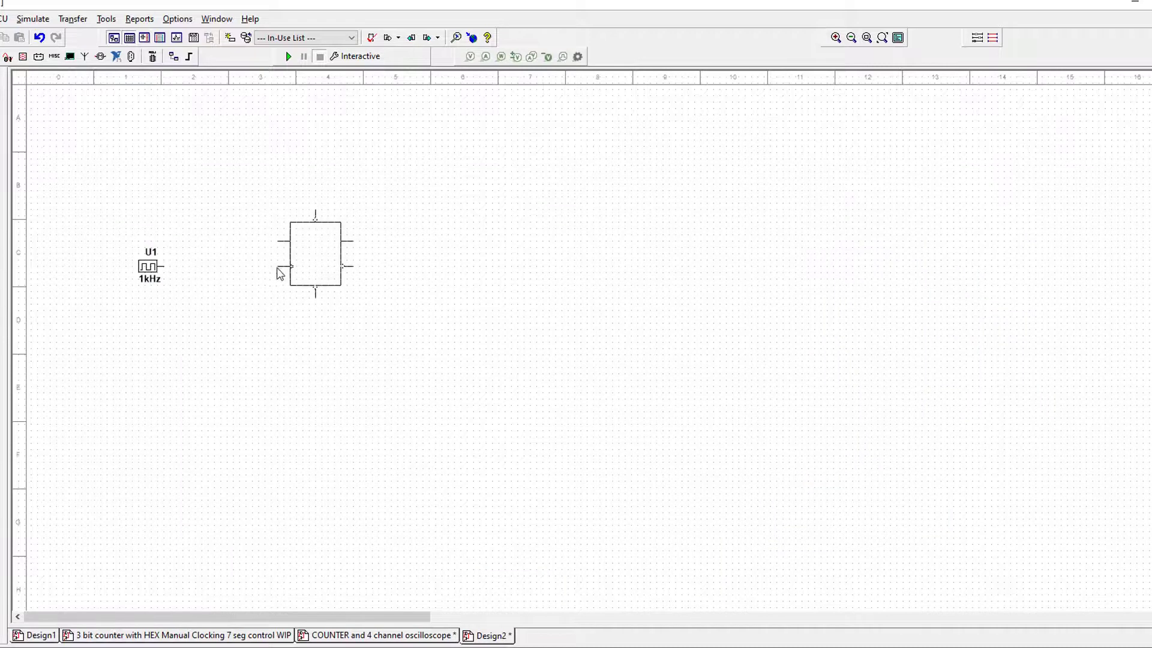
click(279, 277)
click(254, 267)
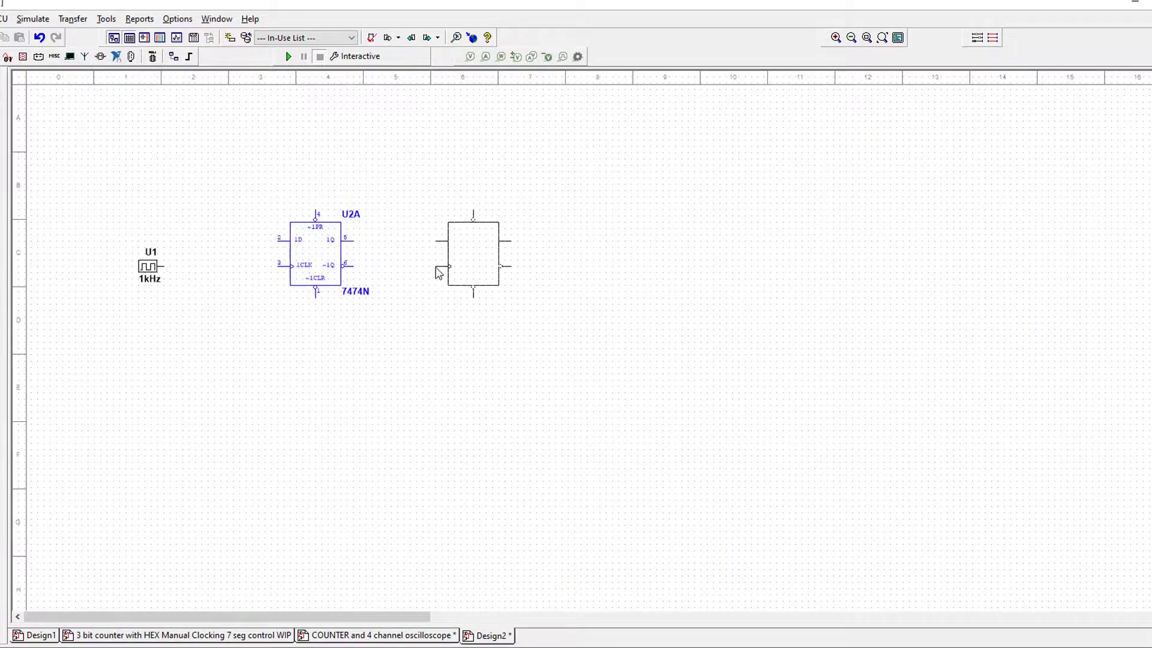
click(420, 270)
click(399, 266)
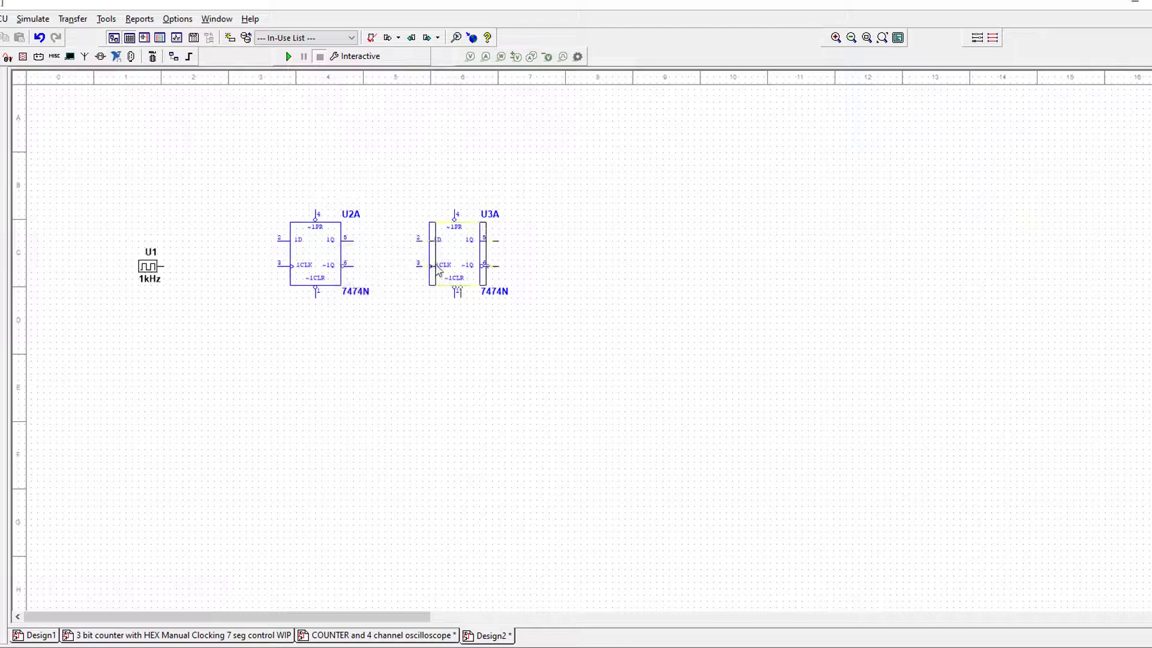
click(559, 270)
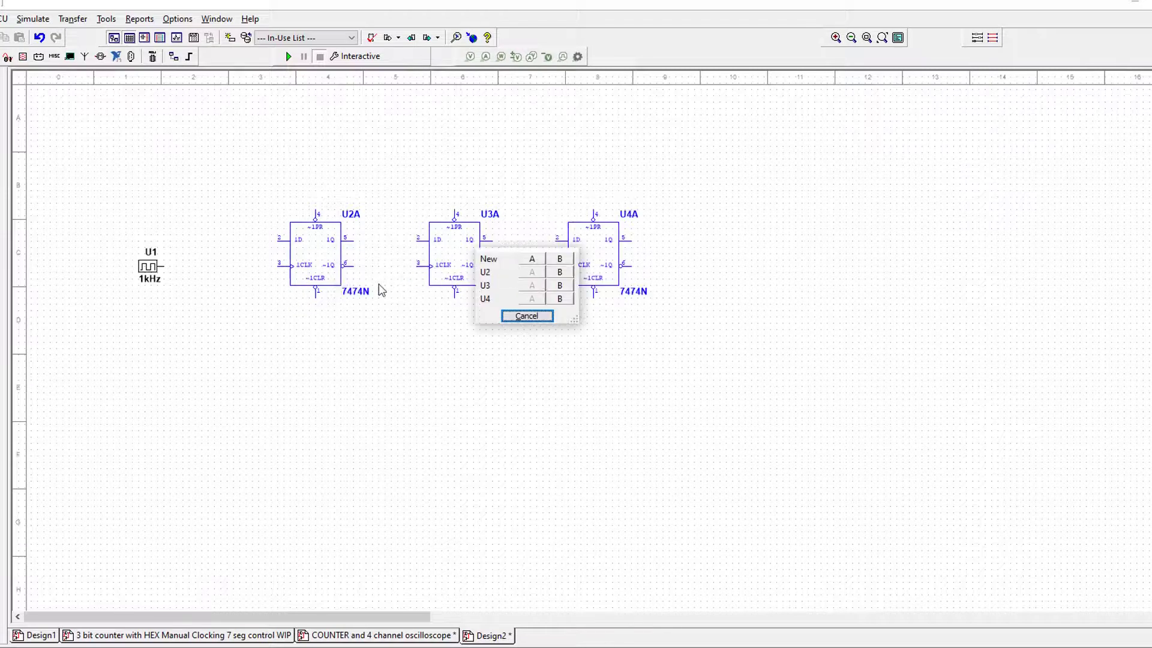
click(539, 316)
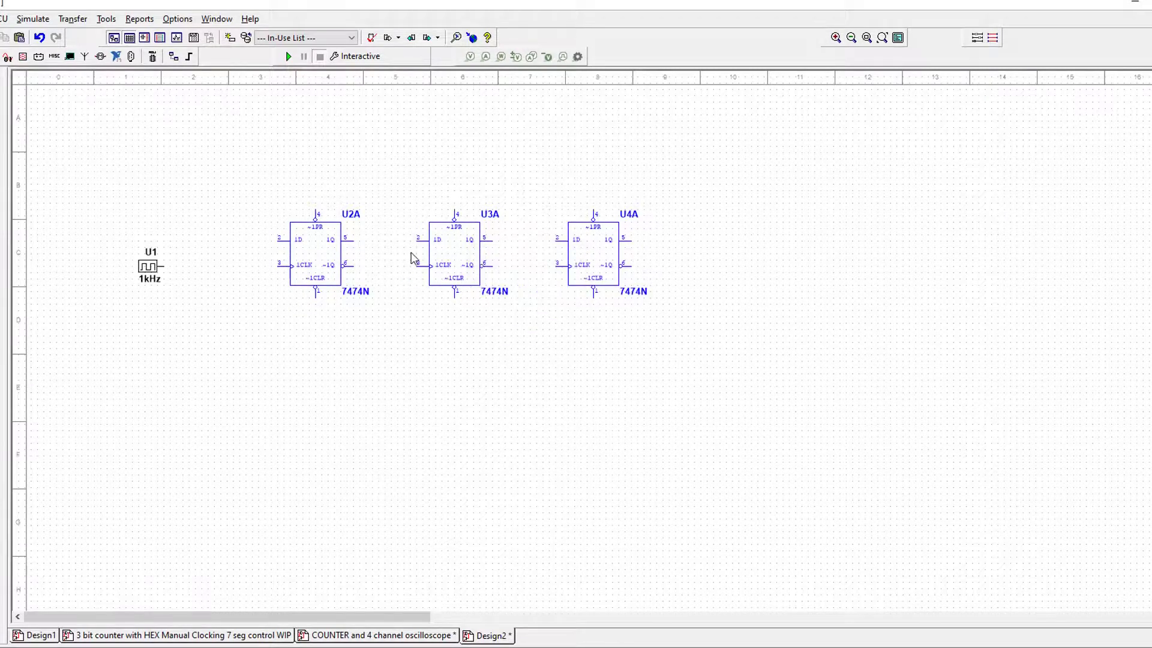
Wire each flip-flop's ~1Q (pin 6) back to its 1D input (pin 2) on U2A, U3A and U4A.
scroll(411, 258, up, 3)
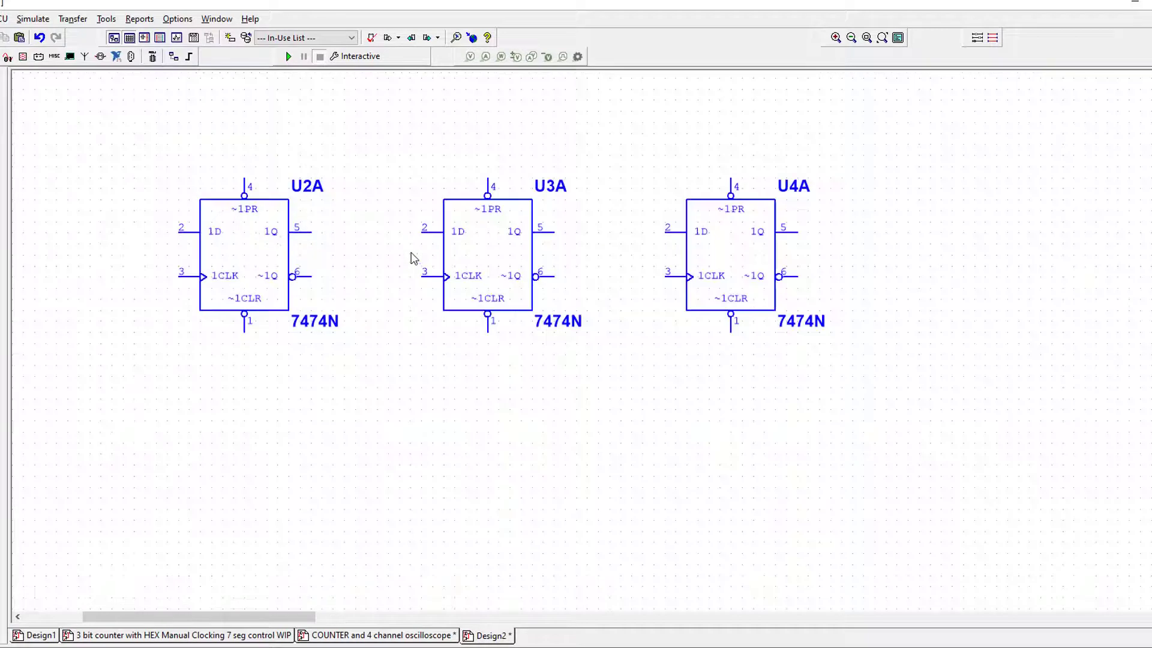
click(312, 277)
click(322, 155)
click(178, 156)
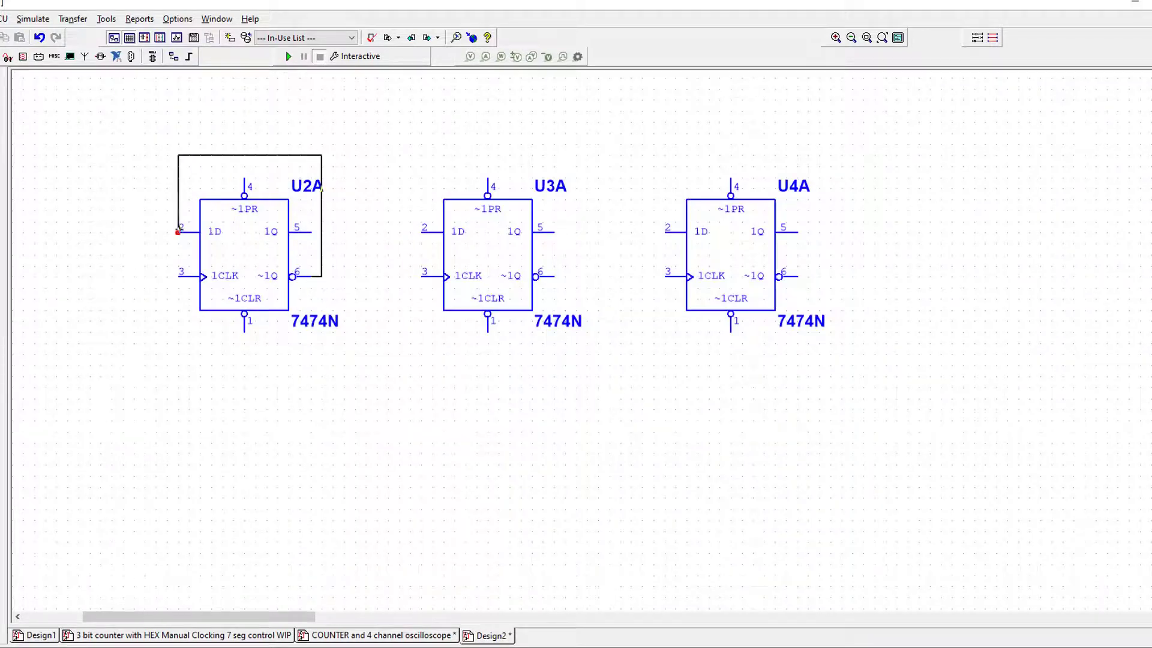
click(178, 232)
click(303, 275)
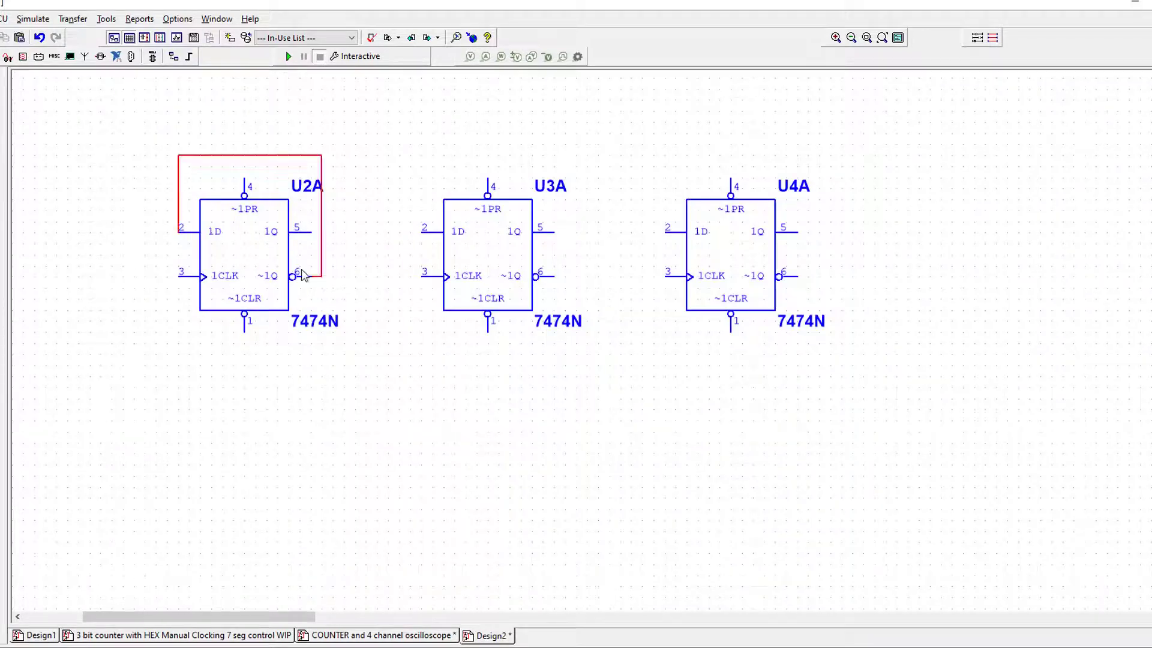
click(553, 275)
click(565, 156)
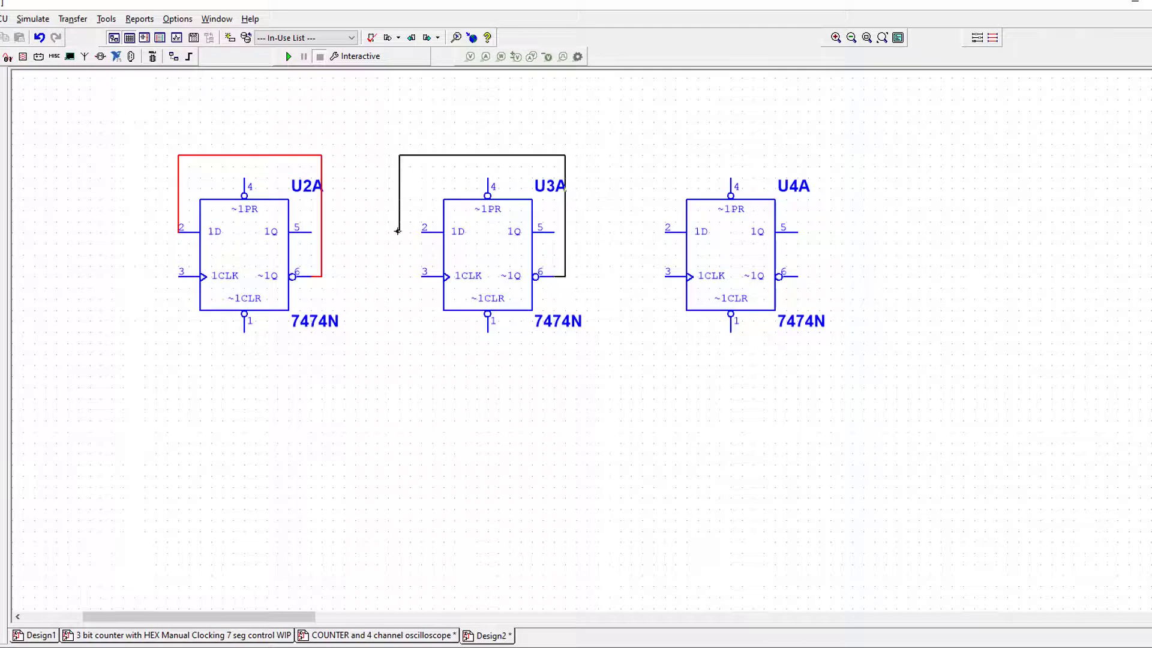
click(421, 232)
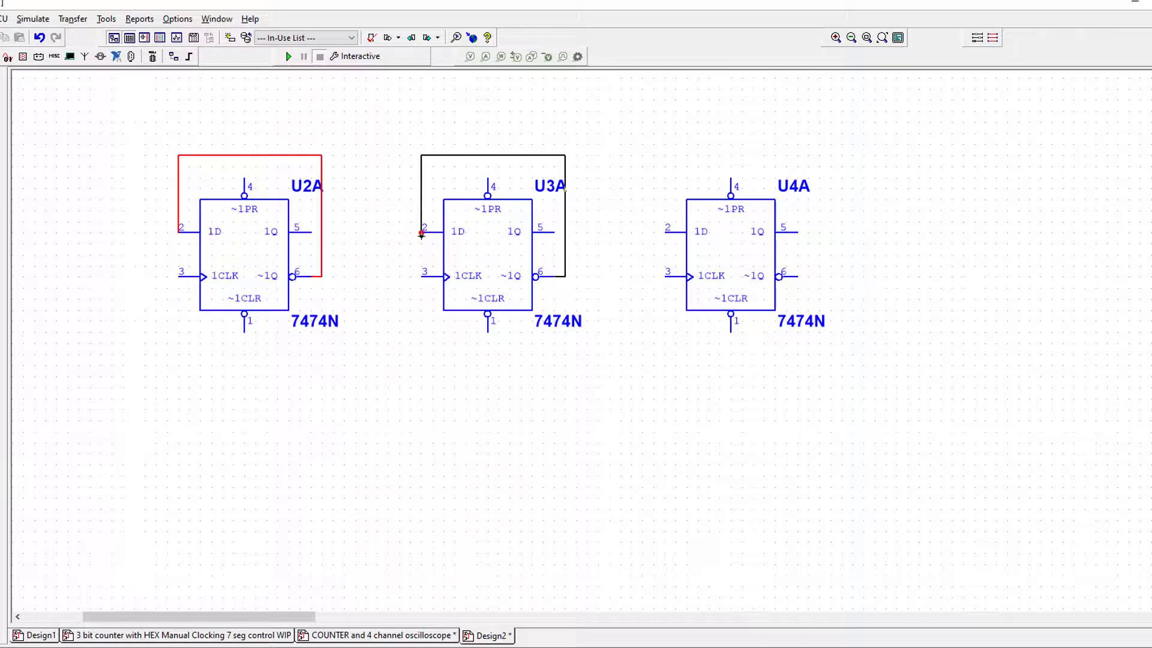
click(798, 277)
click(808, 144)
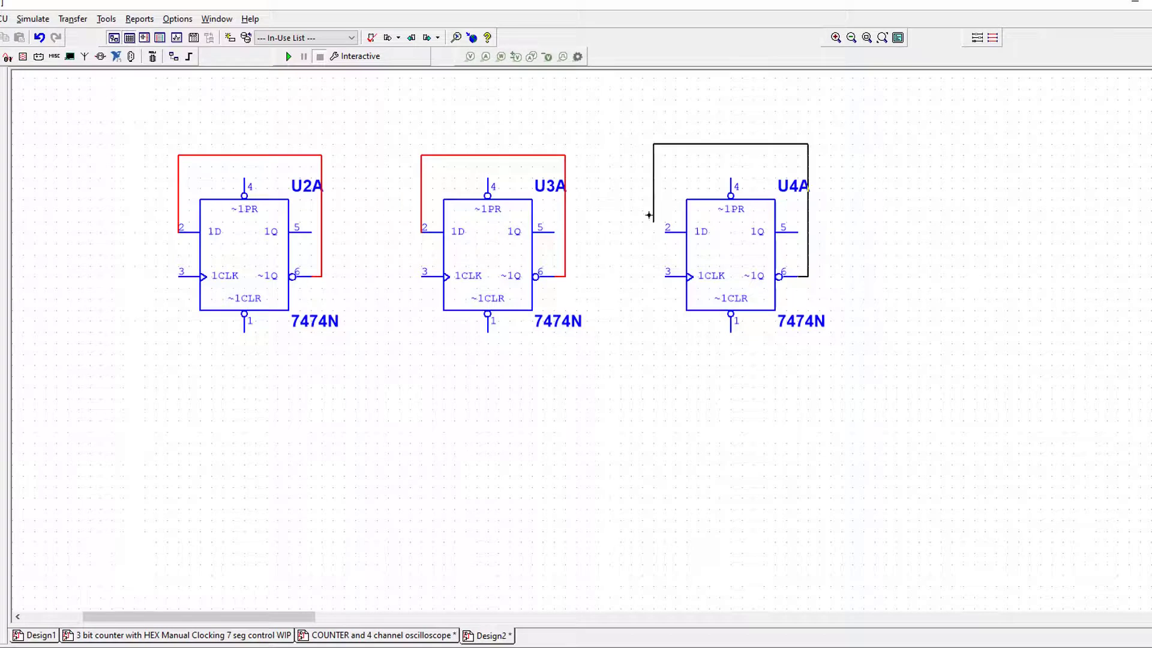
click(664, 232)
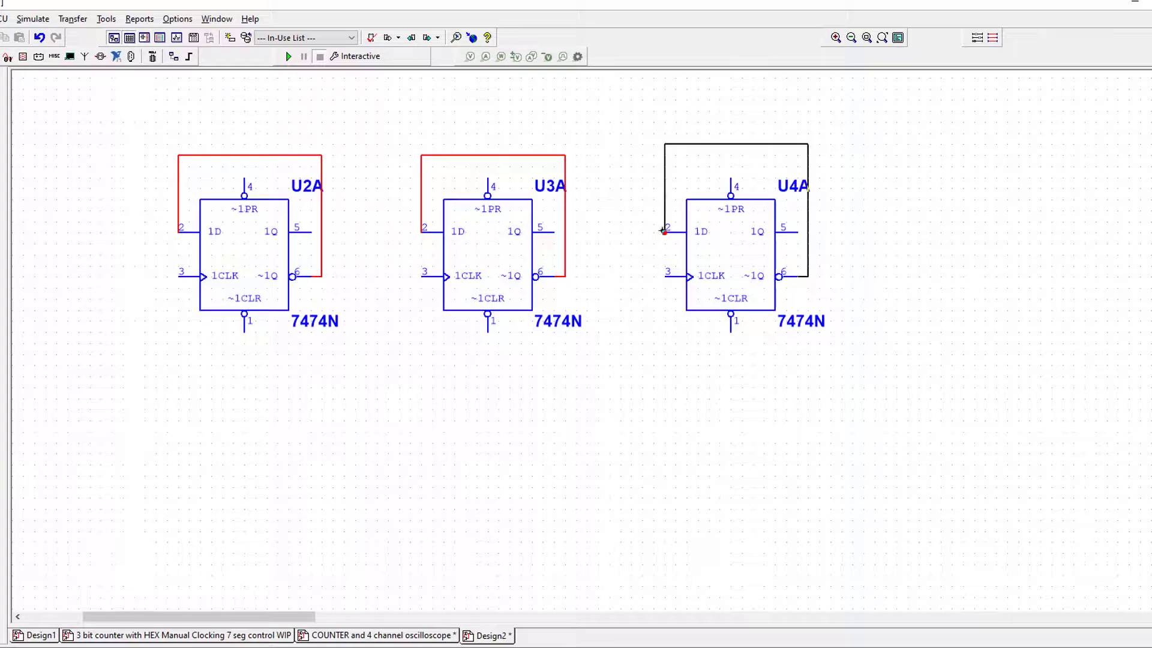
Connect U4A's clock input to U3A's ~1Q wire, then begin U3A's clock wire.
click(663, 276)
click(565, 277)
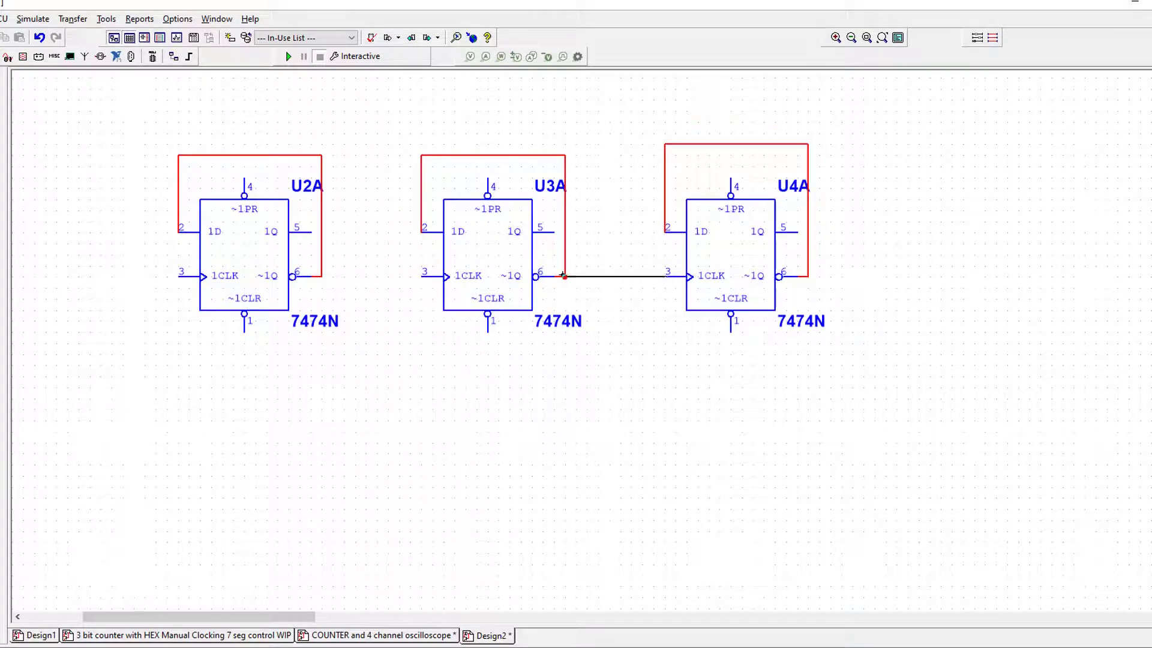
click(423, 275)
Move clock U1 just left of U2A and wire its output to U2A's clock input.
key(ctrl+v)
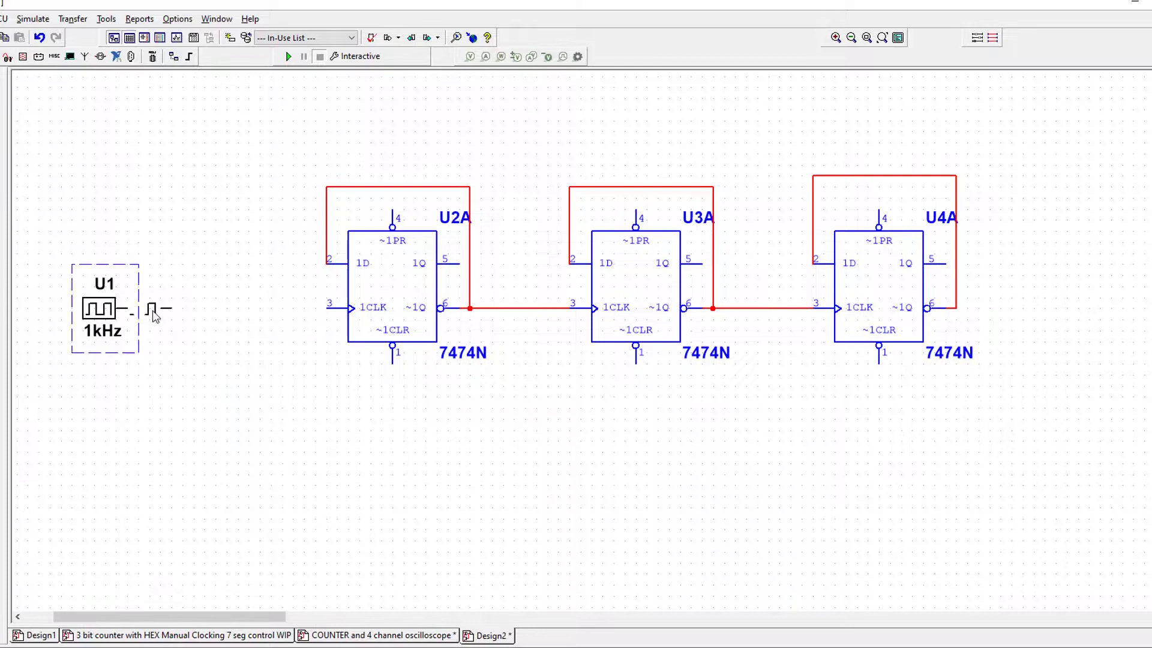
click(231, 309)
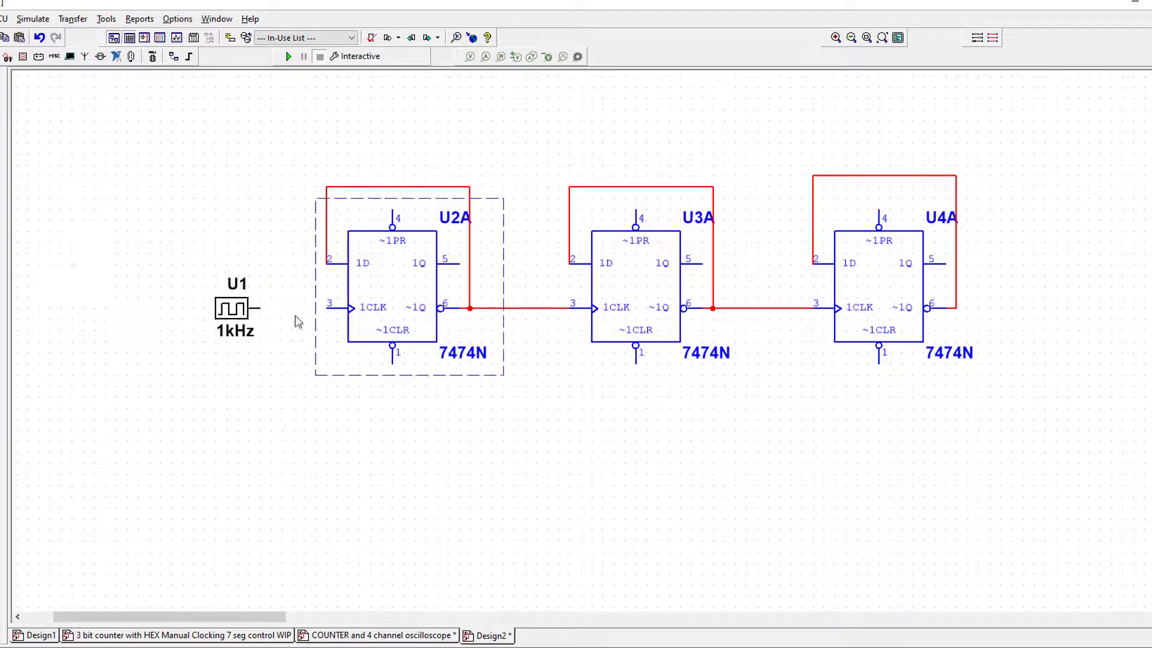
click(260, 308)
click(326, 309)
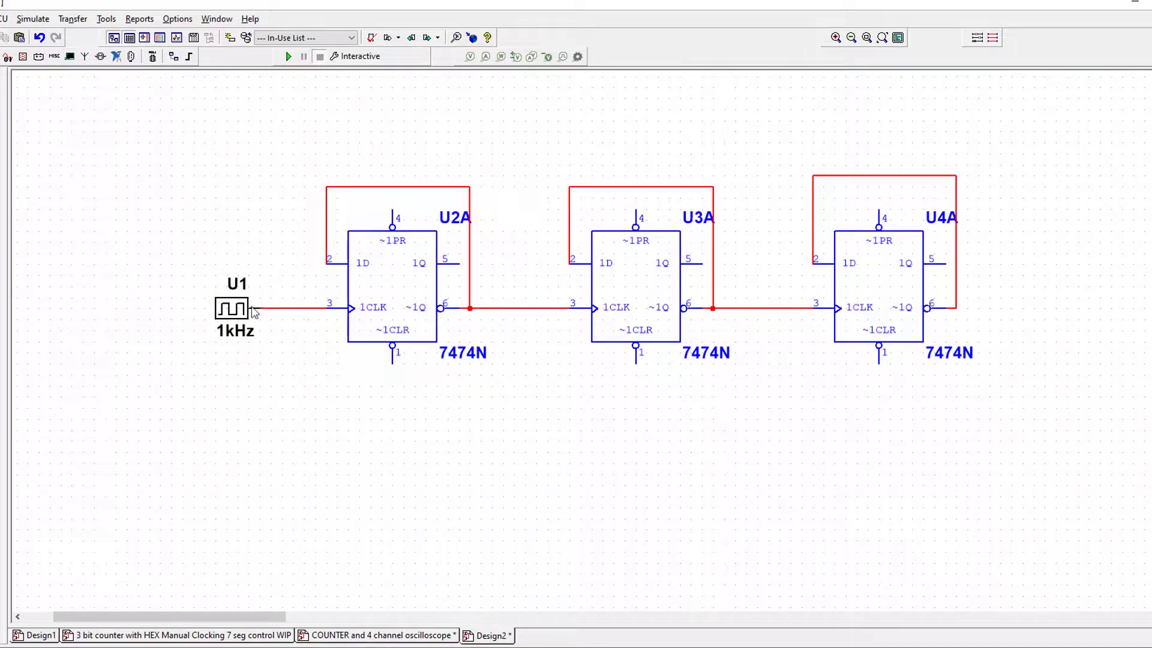
Set the clock U1 frequency to 100 Hz.
double_click(233, 309)
text(100)
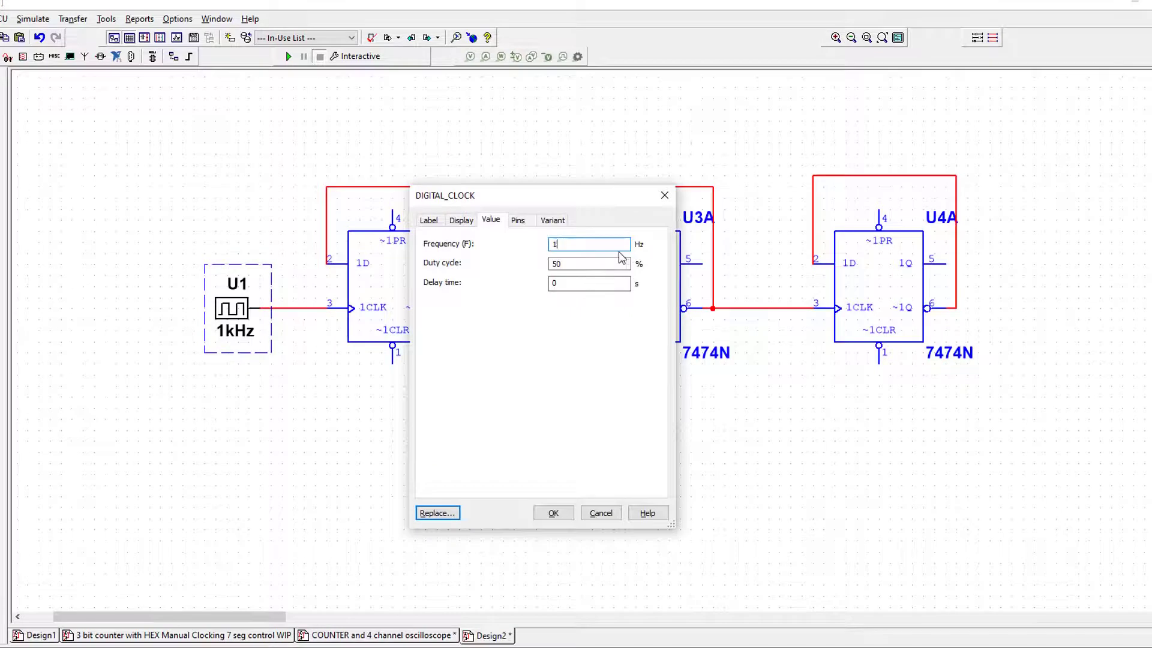
click(553, 515)
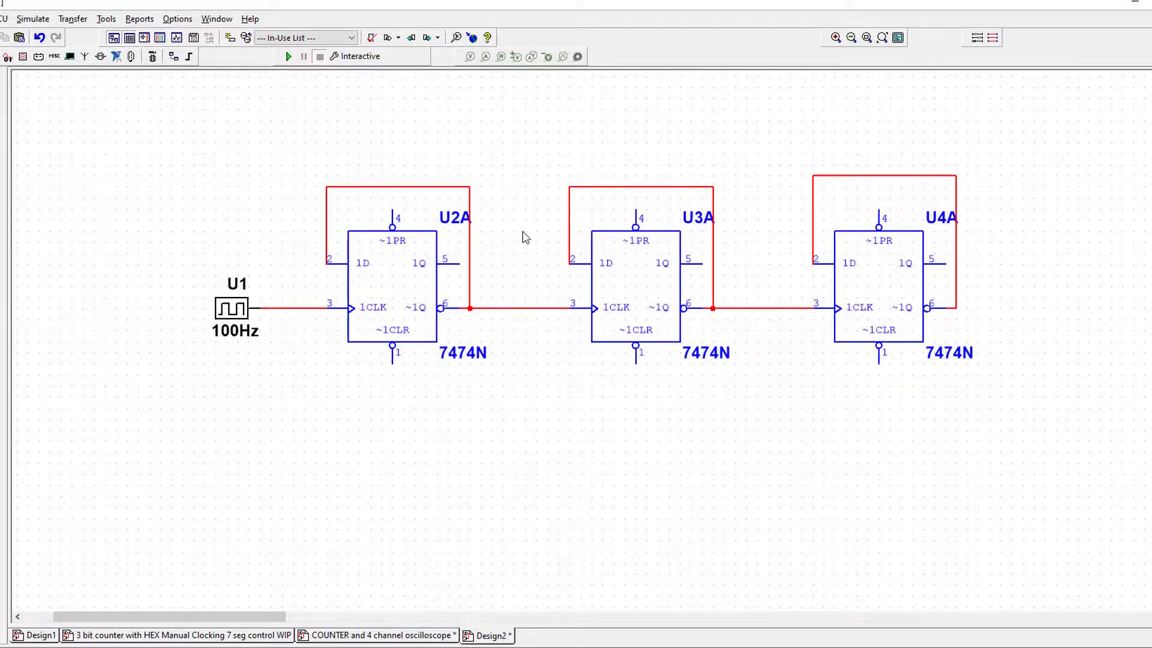
Place four-channel oscilloscope XSC1 above U2A from the Simulate instruments menu.
scroll(488, 259, up, 2)
drag(447, 317, 439, 330)
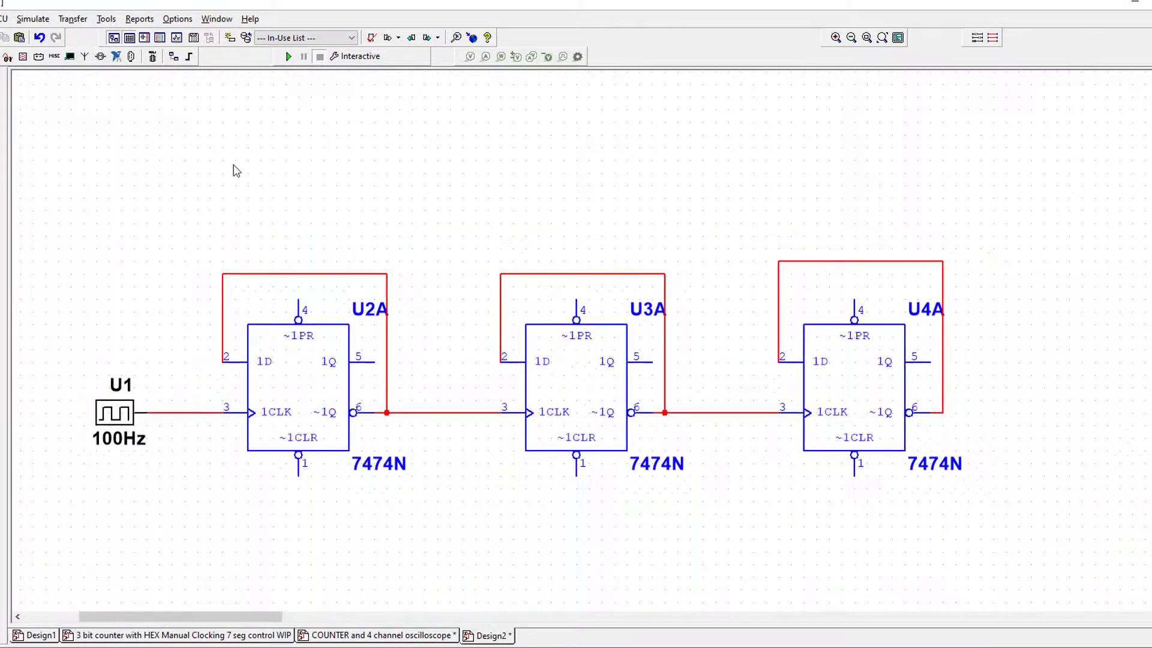
click(36, 21)
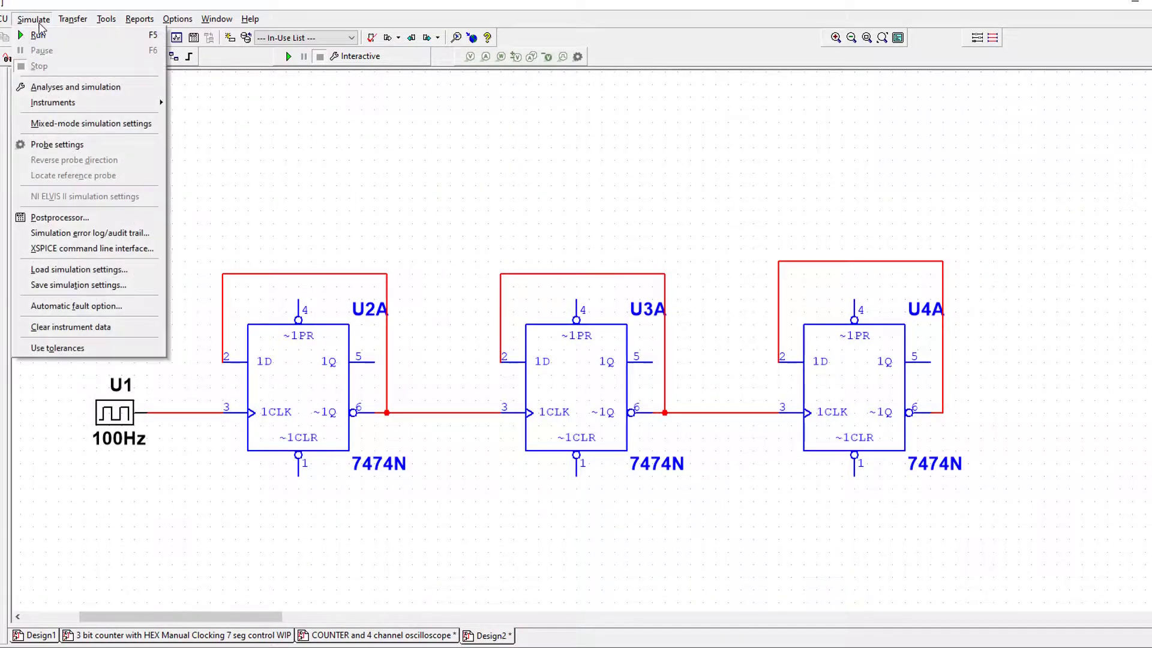
mouse_move(150, 109)
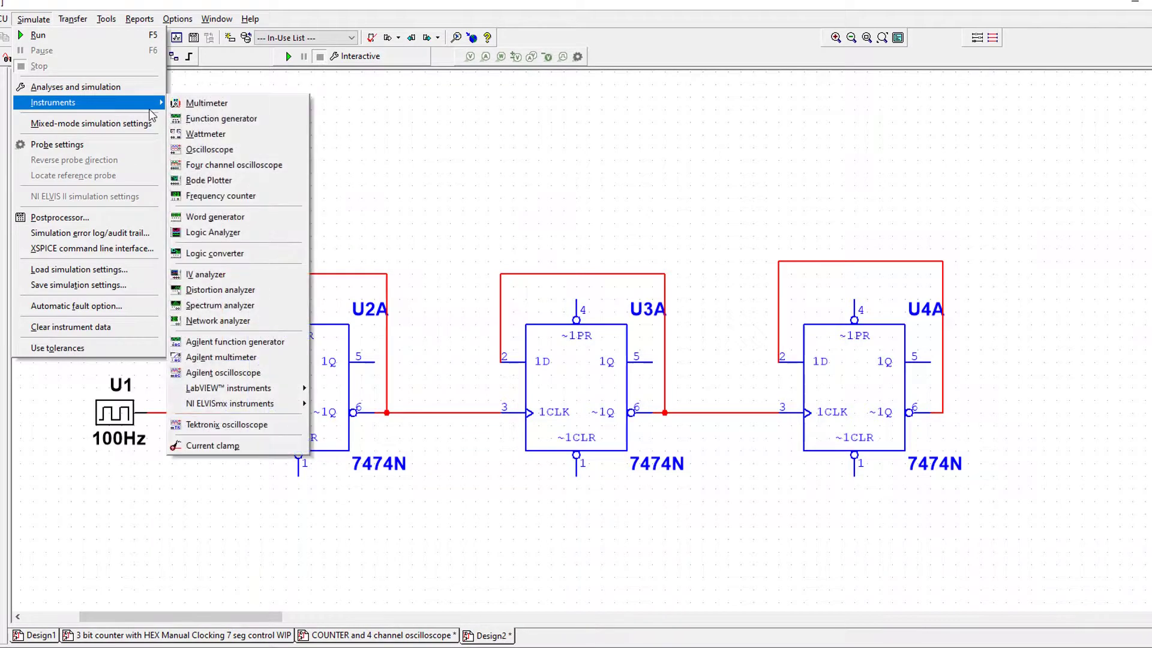
click(258, 171)
click(388, 219)
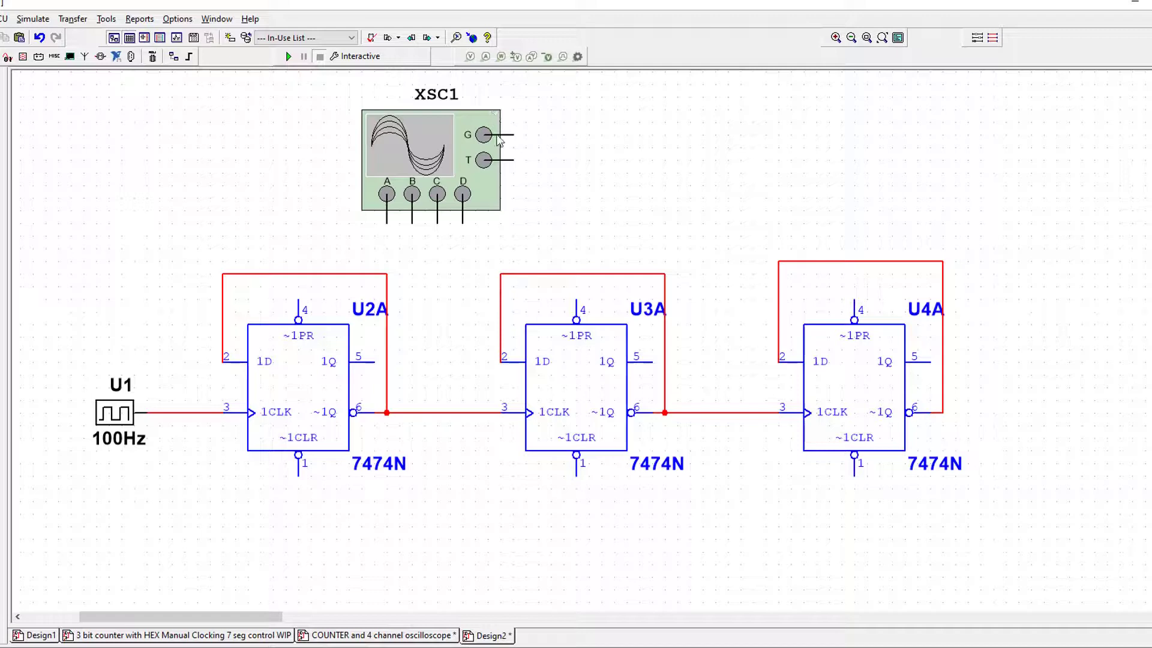
Place a GROUND part and wire the oscilloscope's G terminal to it.
key(ctrl+w)
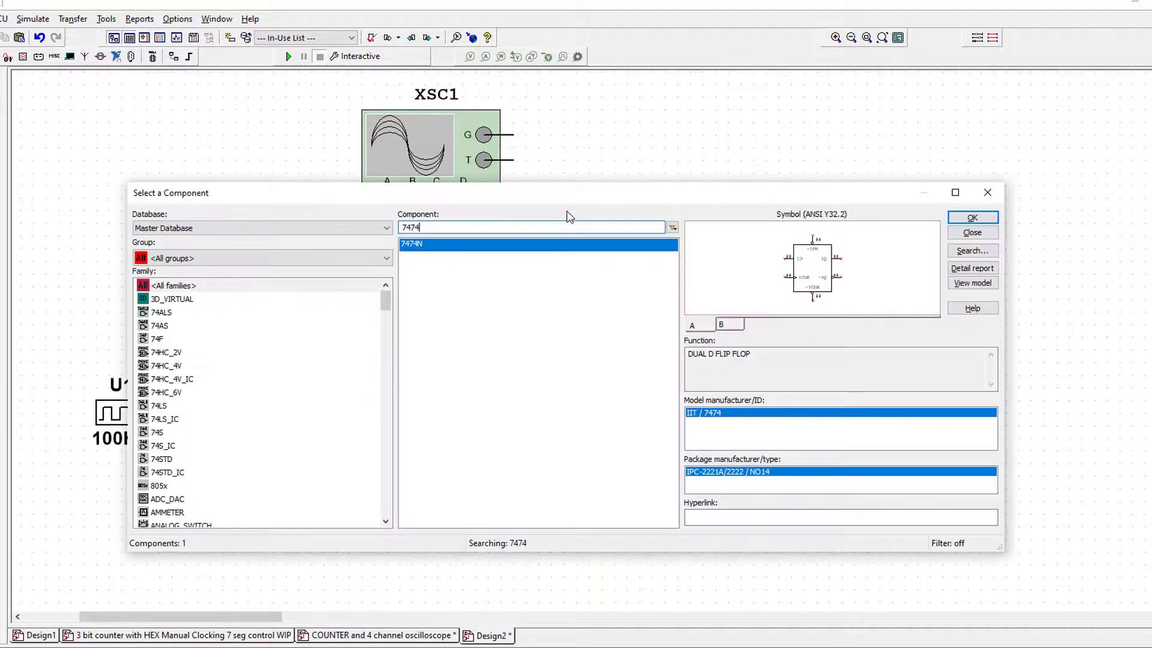
text(ground)
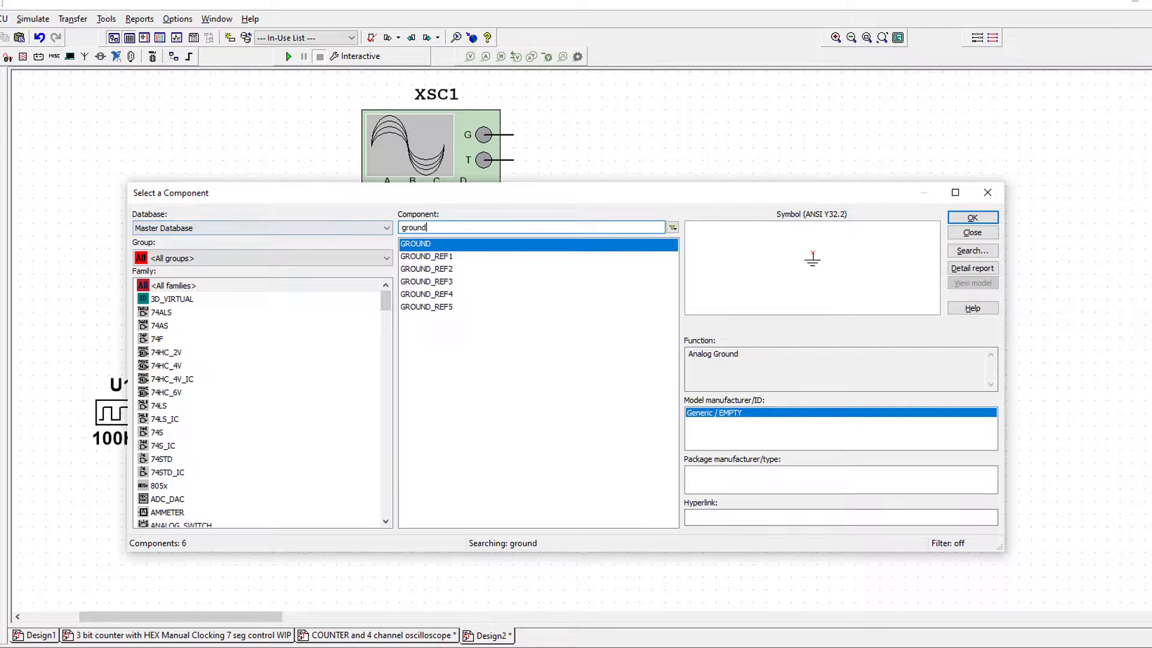
click(973, 217)
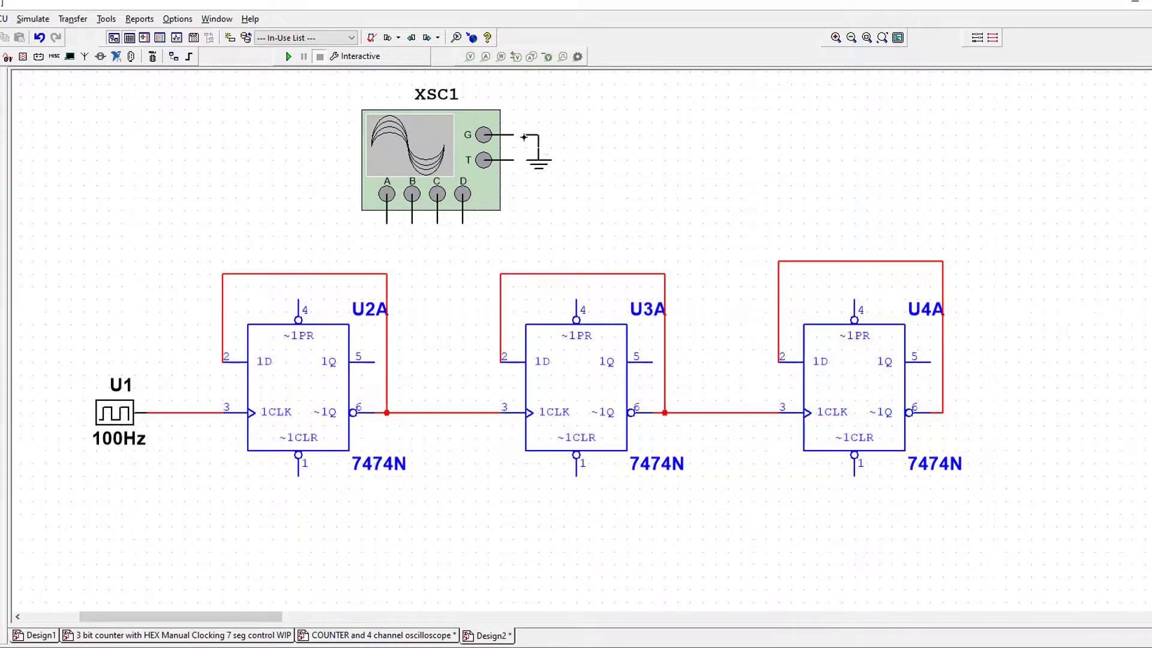
drag(512, 134, 538, 150)
Wire scope input A to the 100Hz clock, and B, C, D to the 1Q outputs of U2A, U3A, U4A.
click(387, 222)
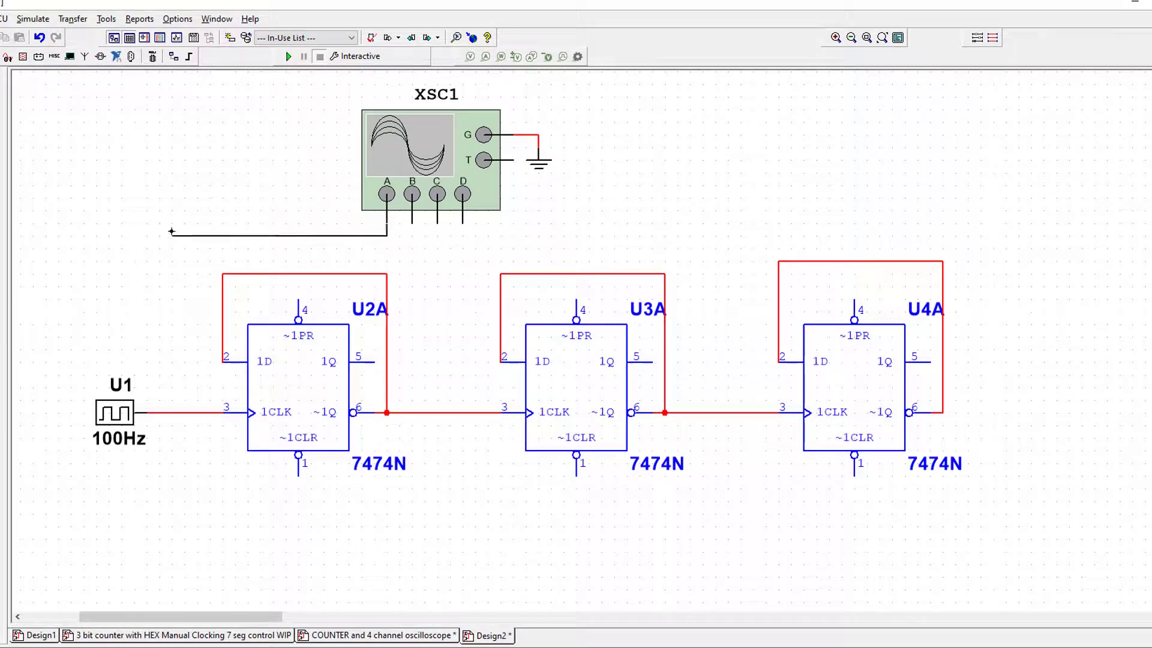
click(172, 412)
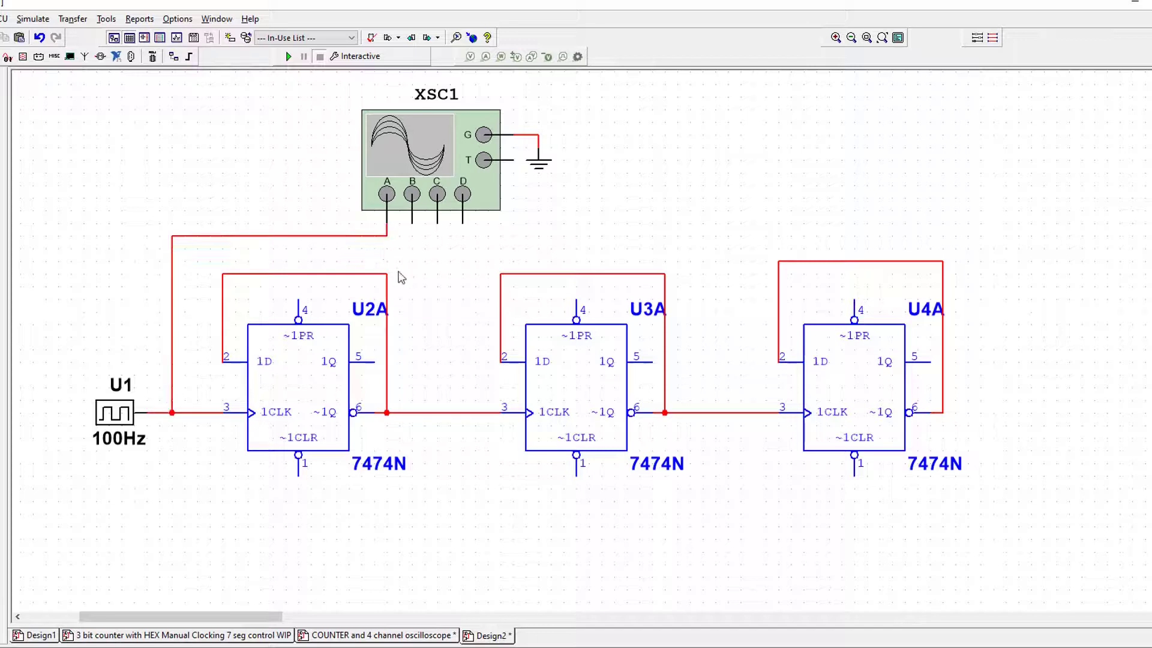
click(412, 222)
click(375, 361)
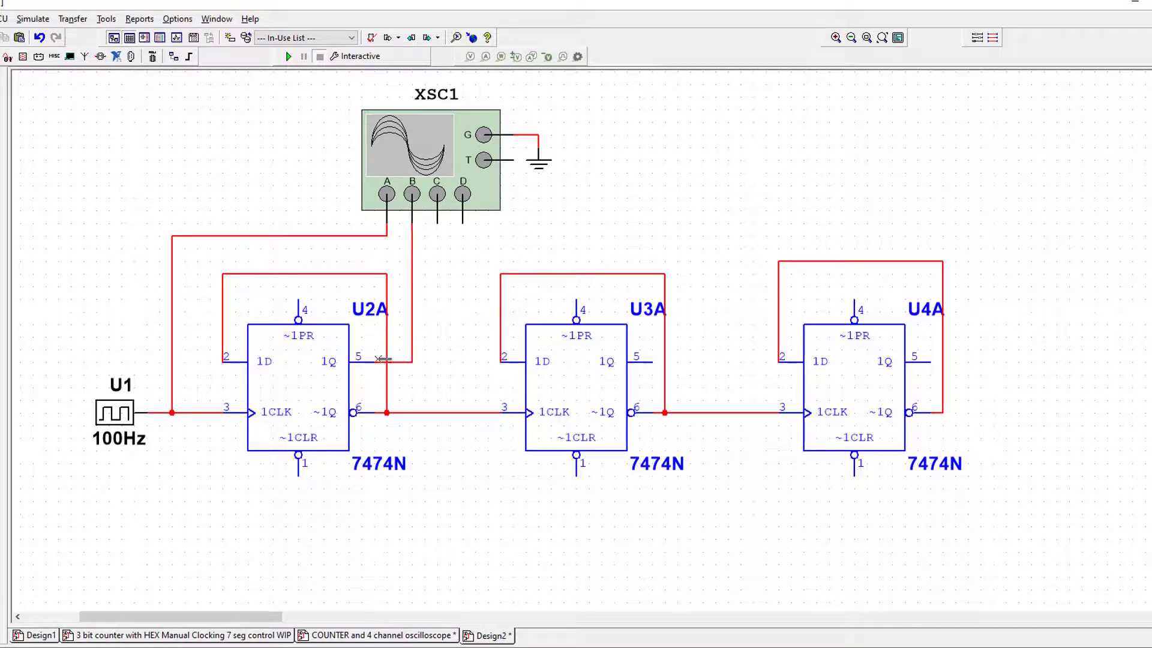
click(437, 225)
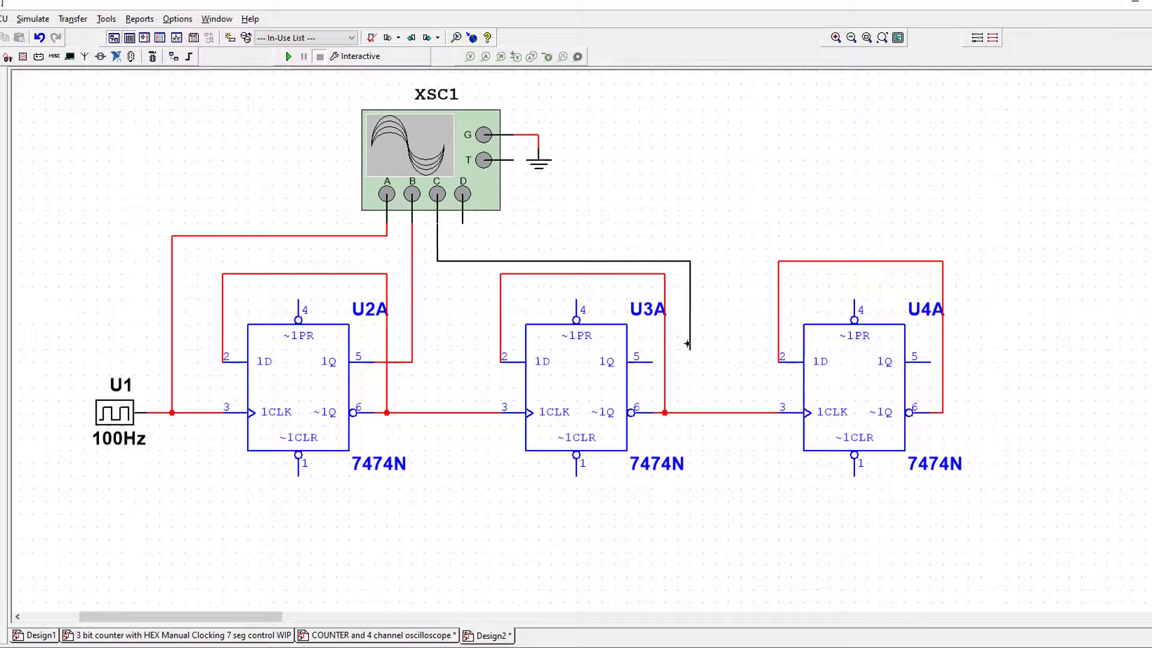
click(653, 361)
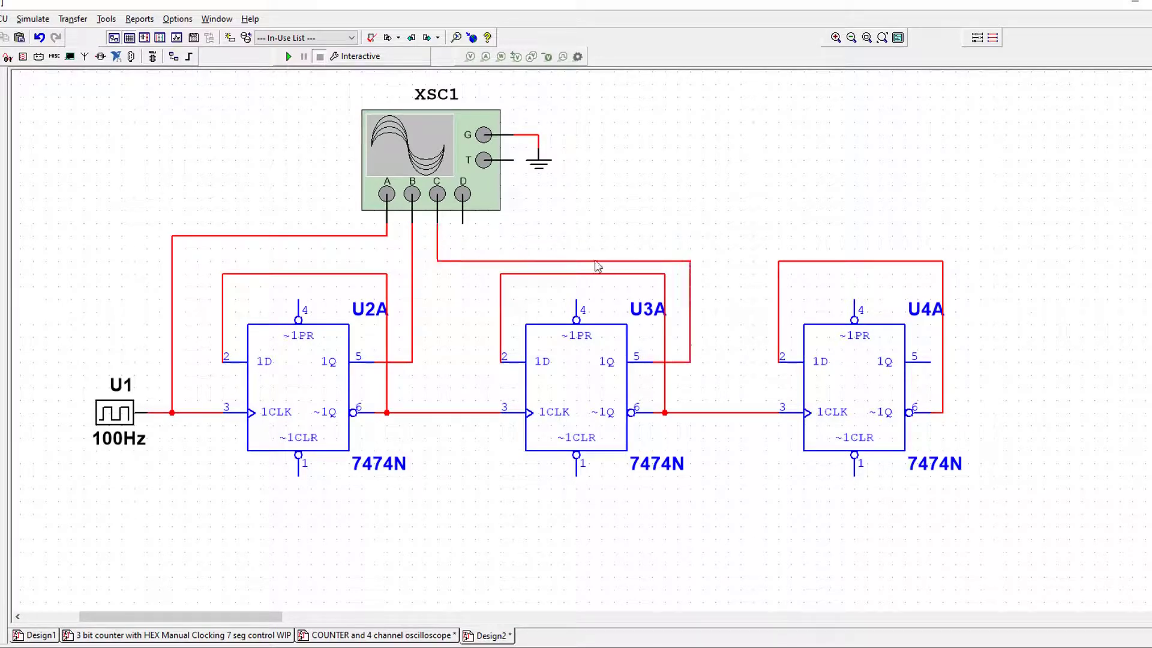
click(937, 362)
key(Escape)
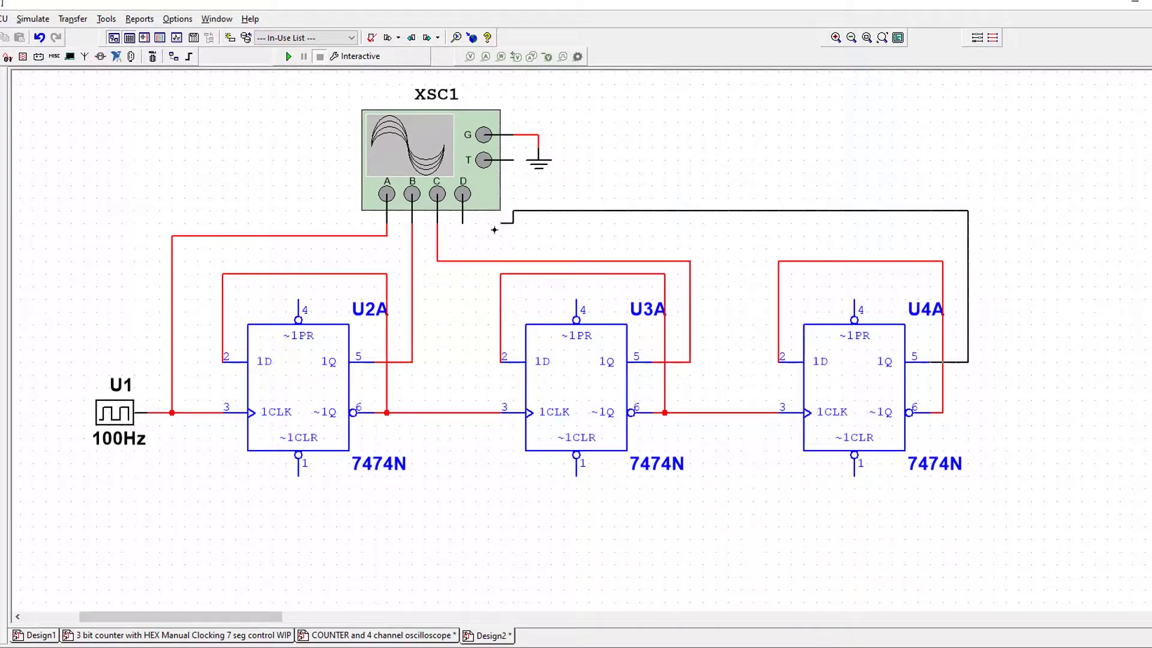
click(462, 223)
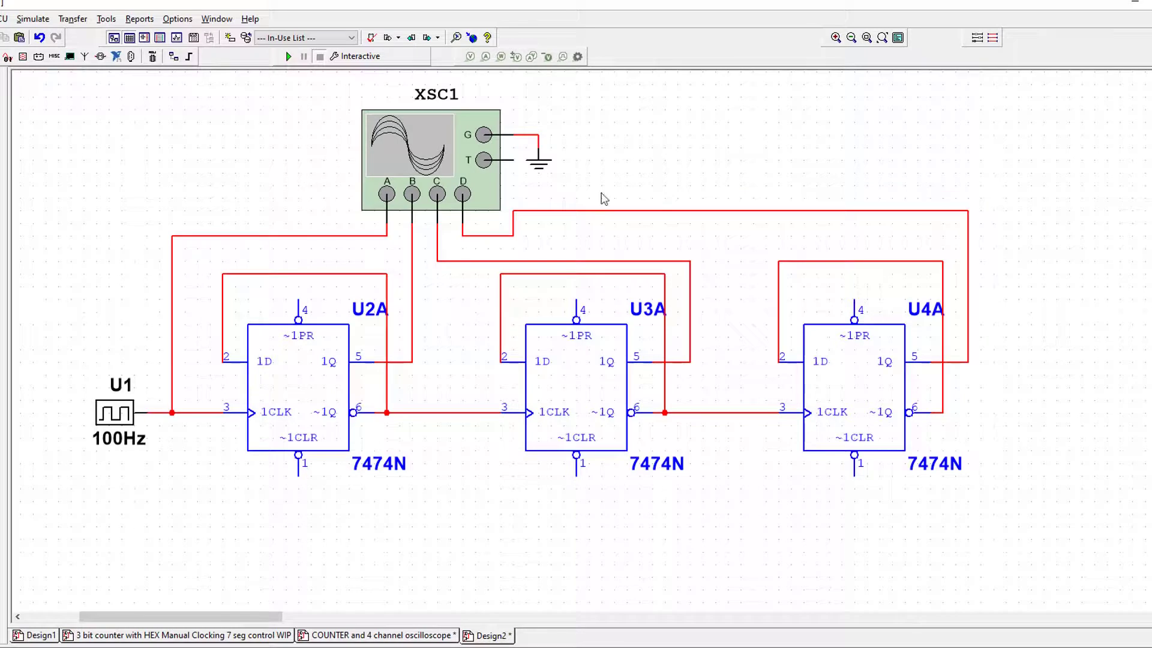
Color the channel A wire yellow and the channel B wire green.
right_click(353, 237)
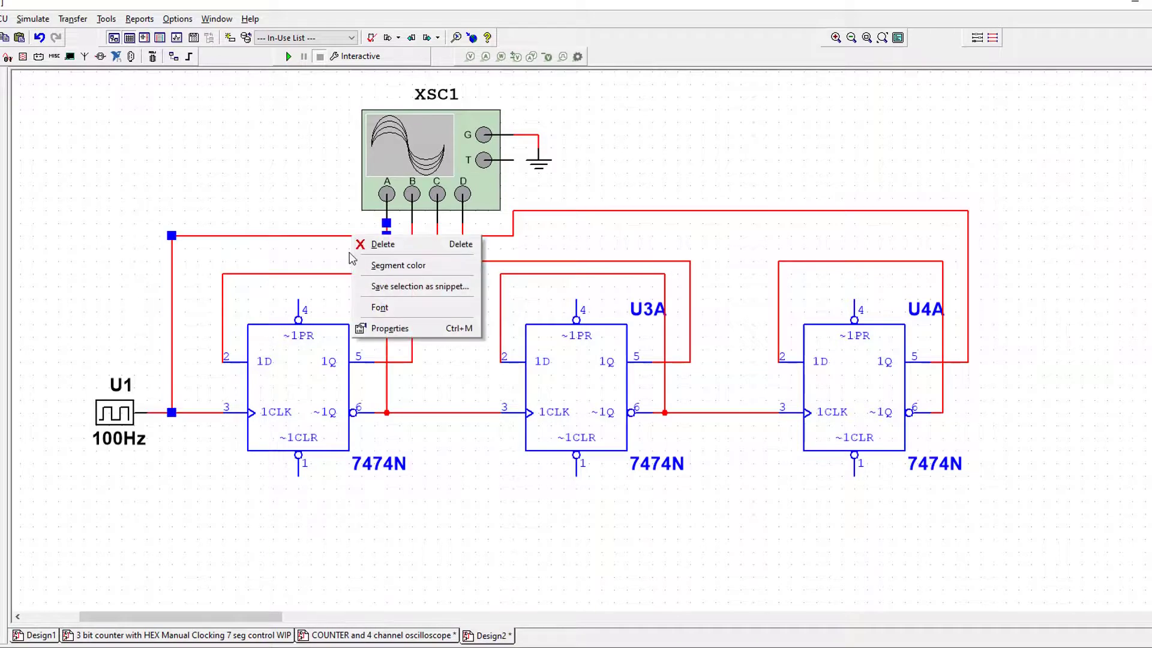
click(408, 271)
click(525, 388)
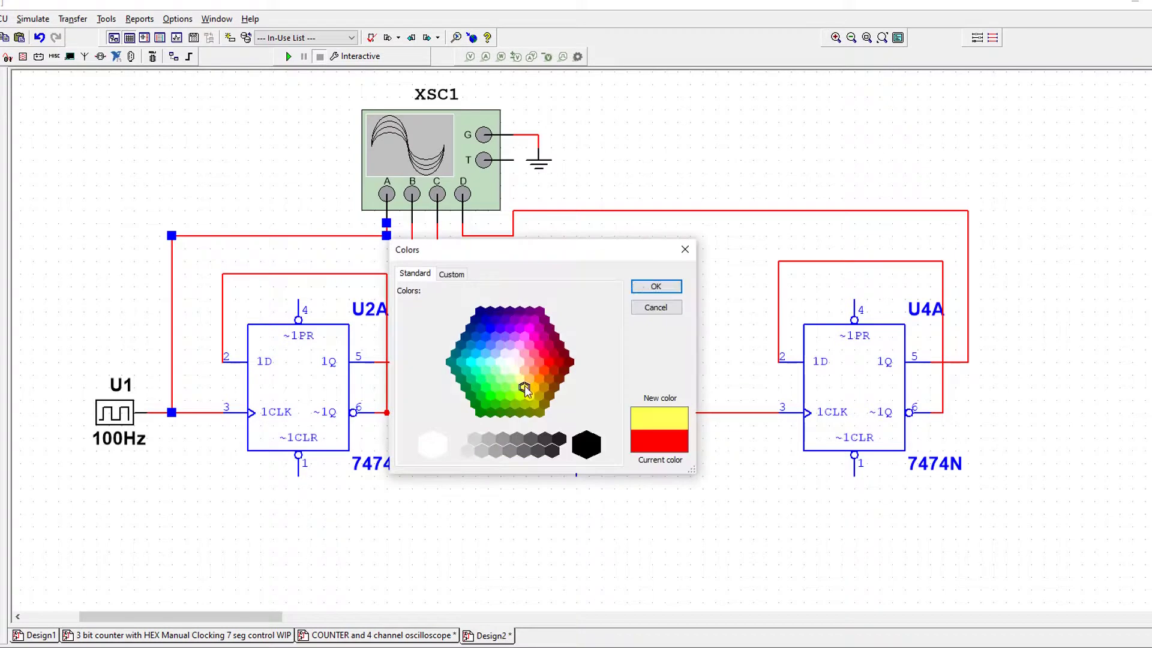
click(657, 286)
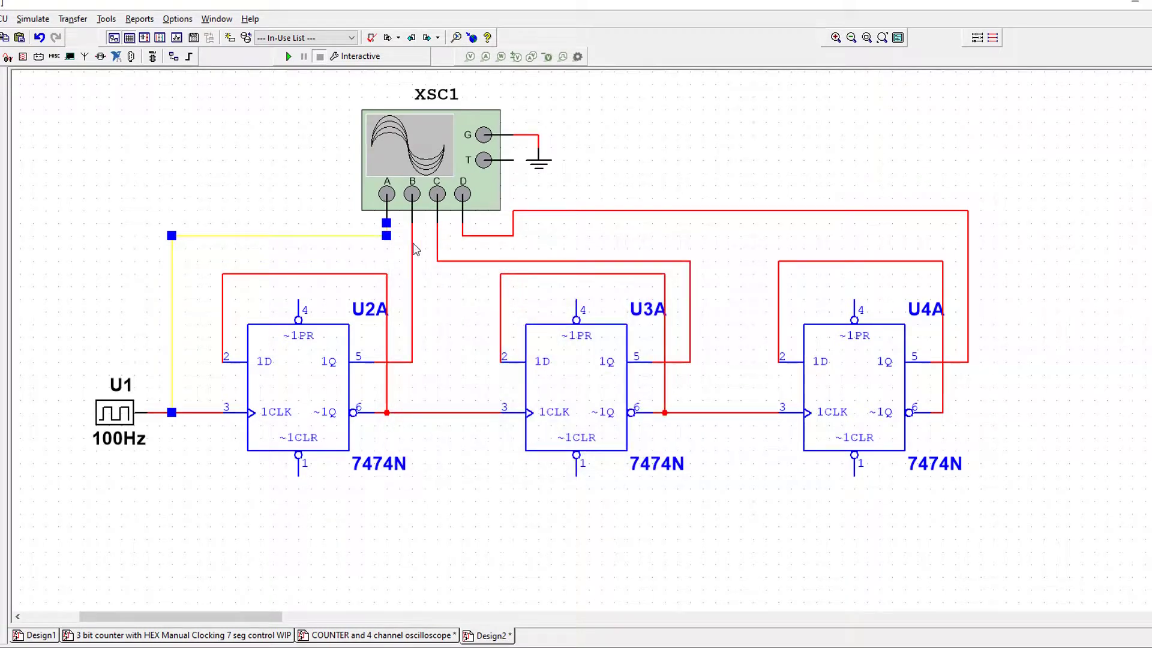
right_click(413, 247)
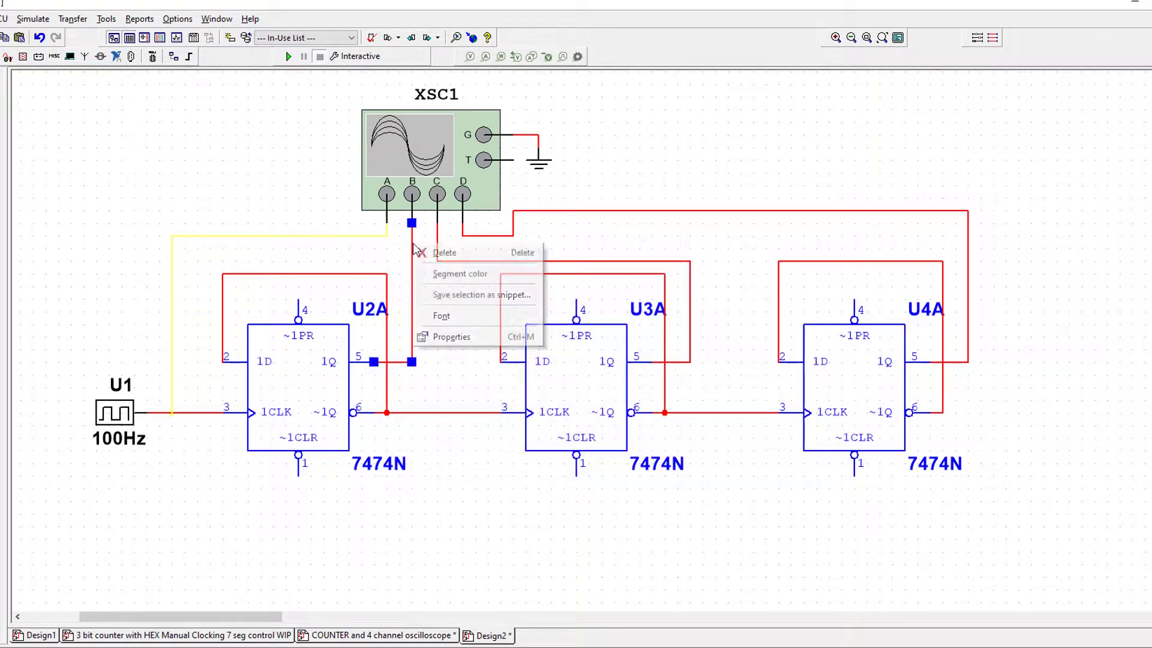
click(459, 275)
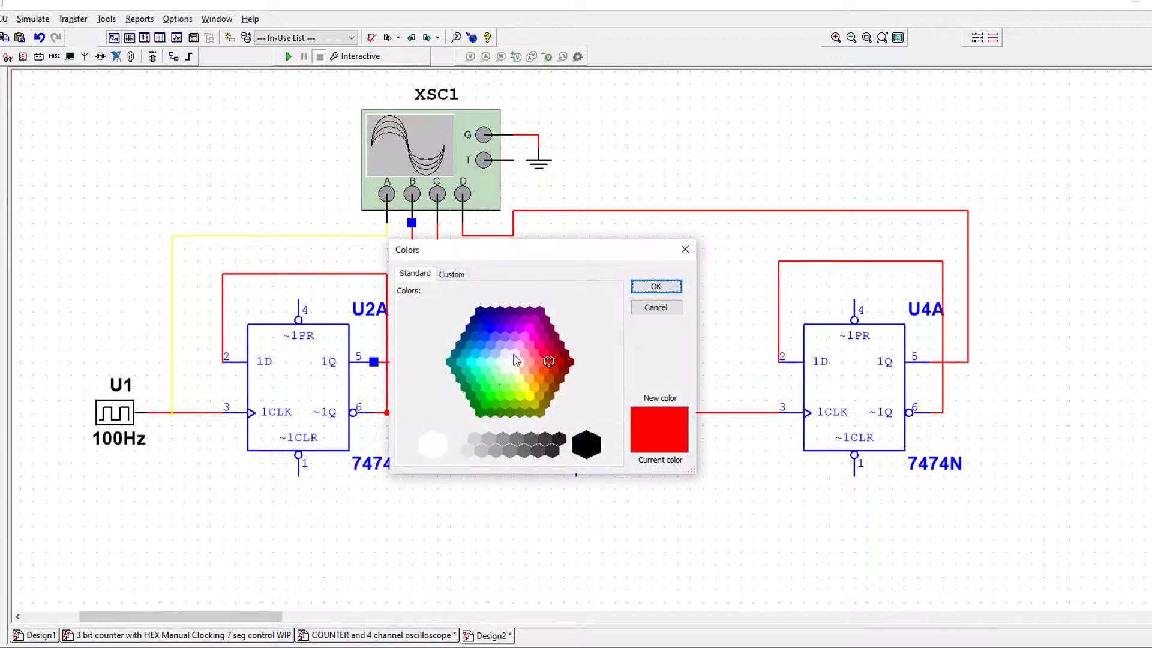
click(491, 380)
click(656, 286)
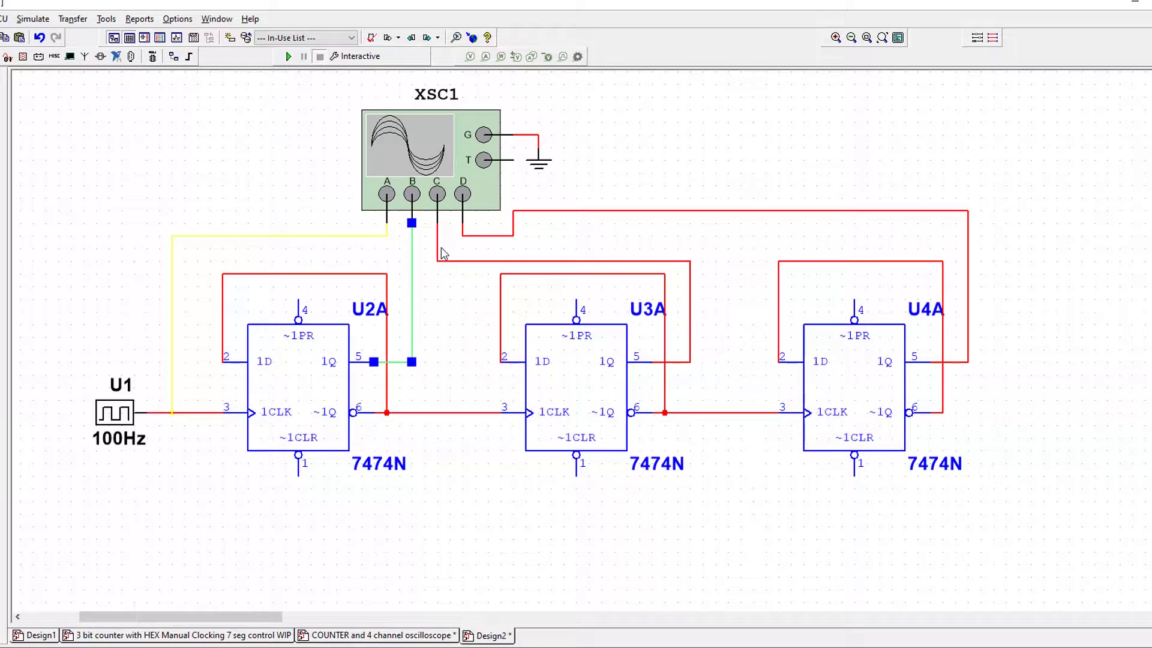
Color the channel C wire orange-brown and the channel D wire light cyan.
right_click(438, 247)
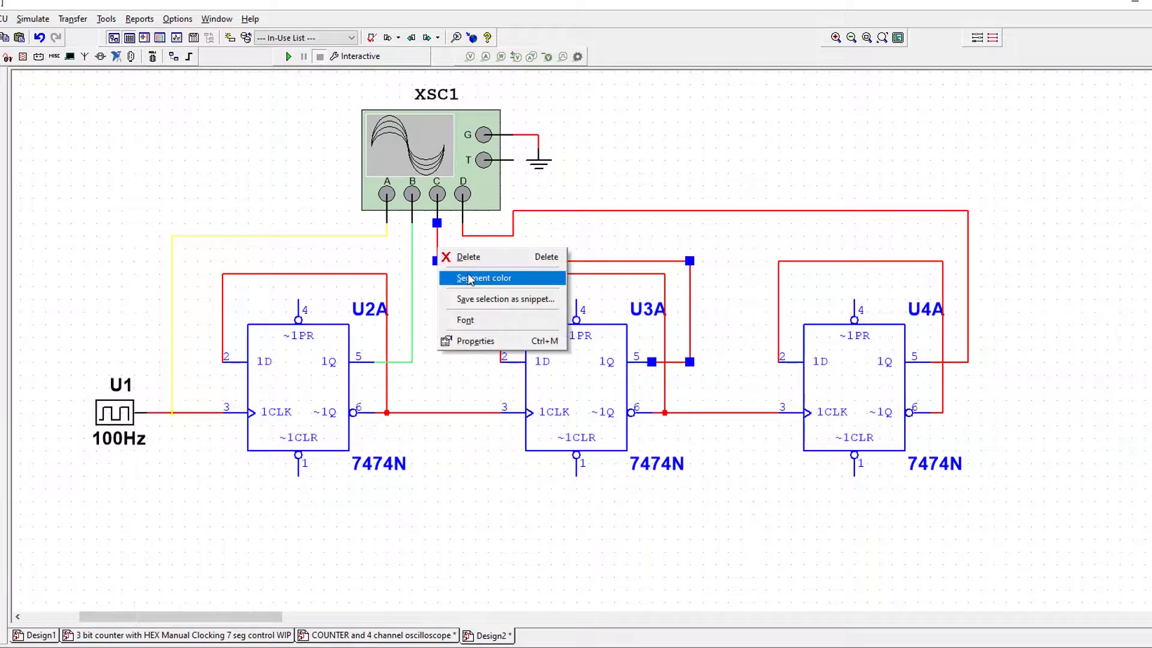
click(470, 279)
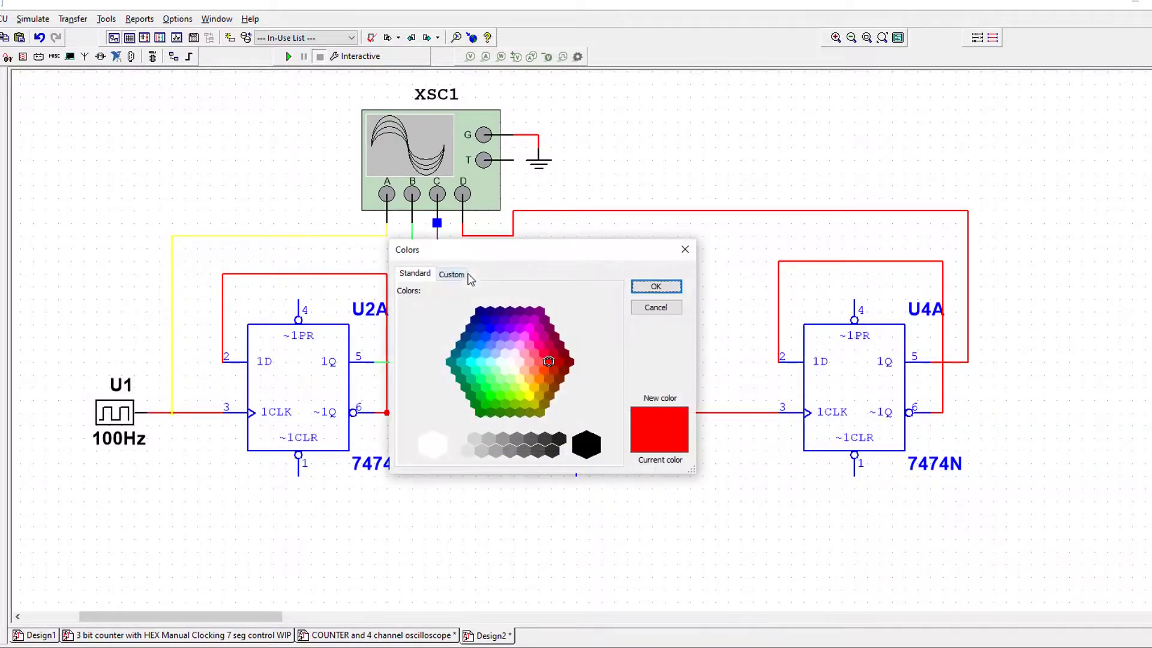
click(549, 379)
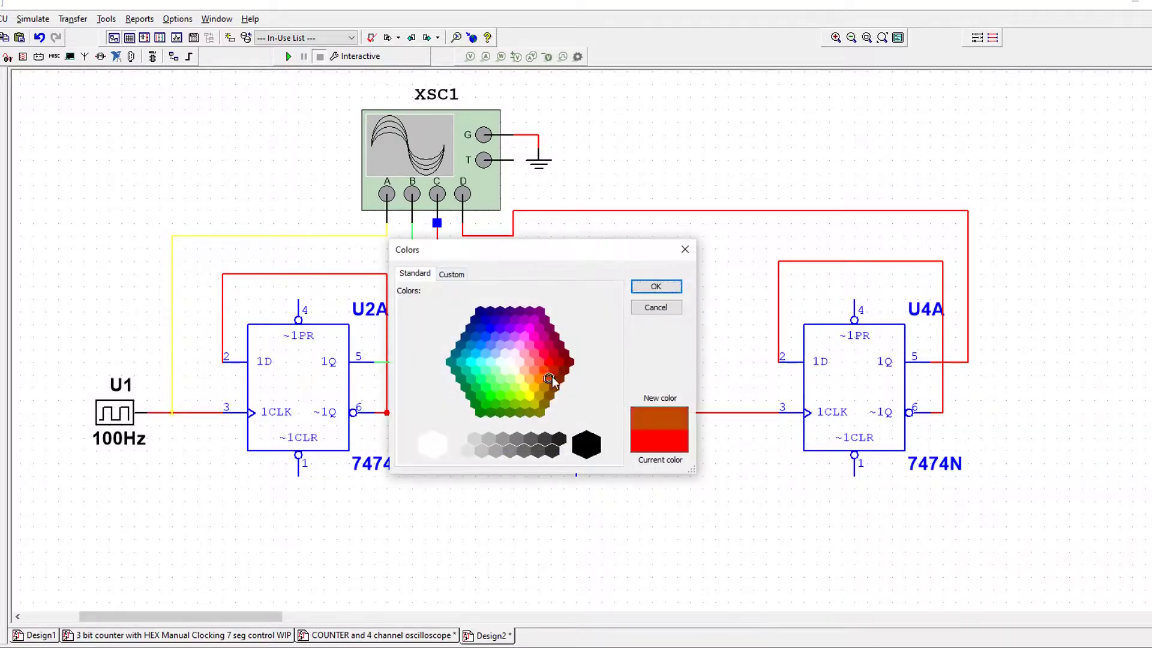
click(658, 286)
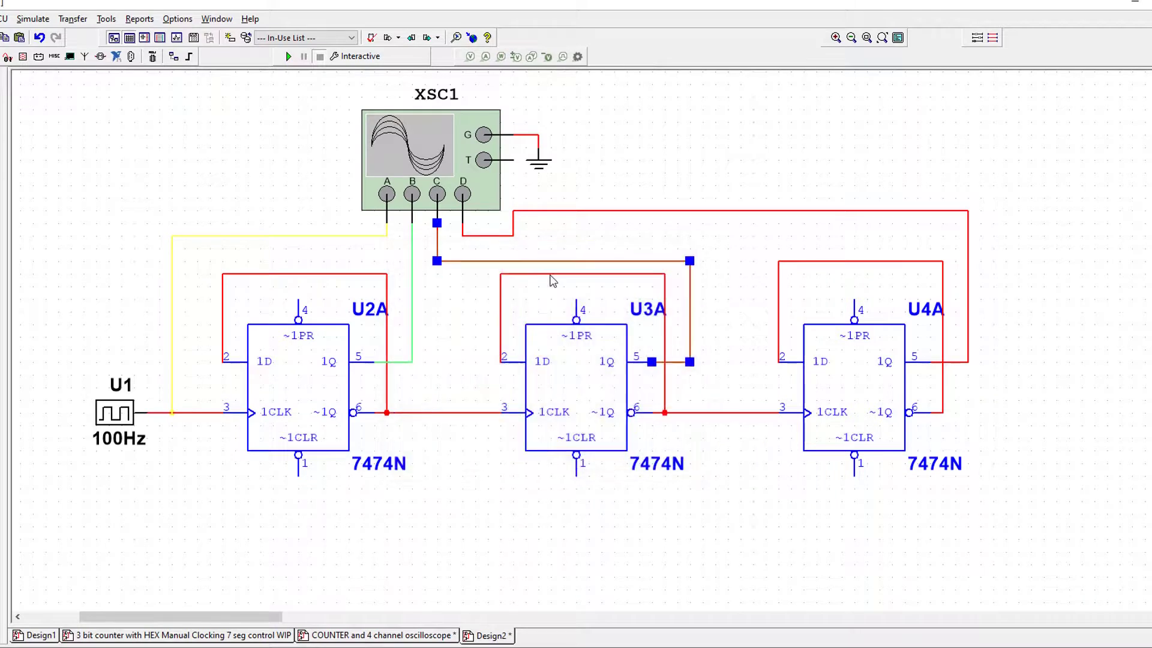
right_click(502, 238)
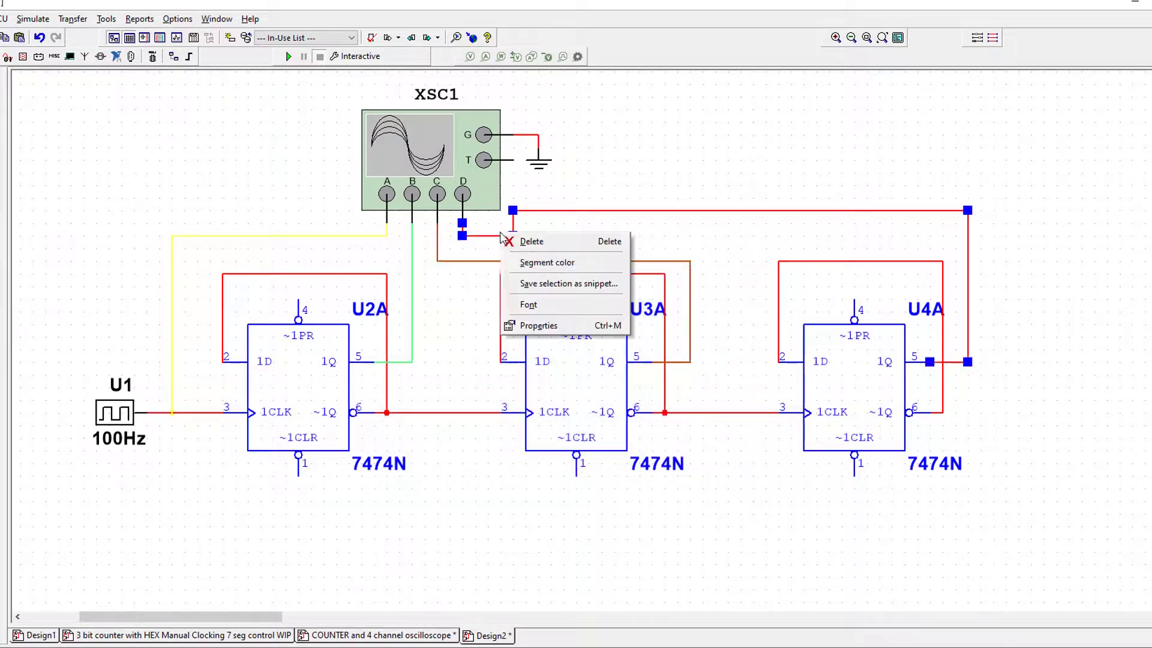
click(548, 261)
click(492, 360)
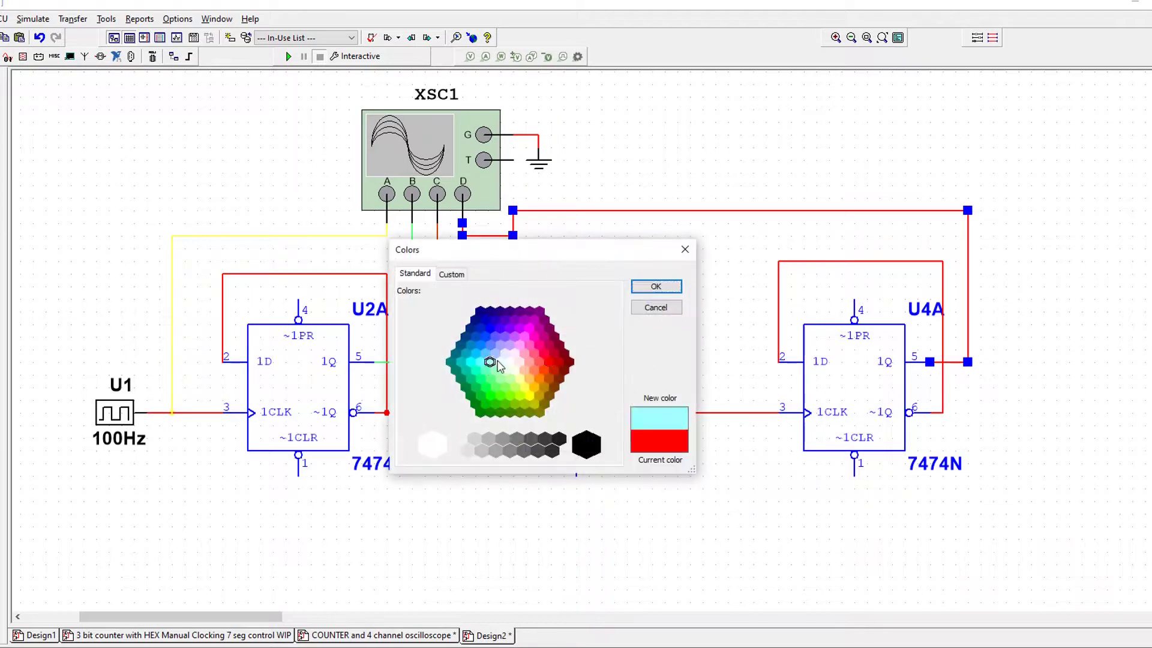
click(660, 287)
click(661, 245)
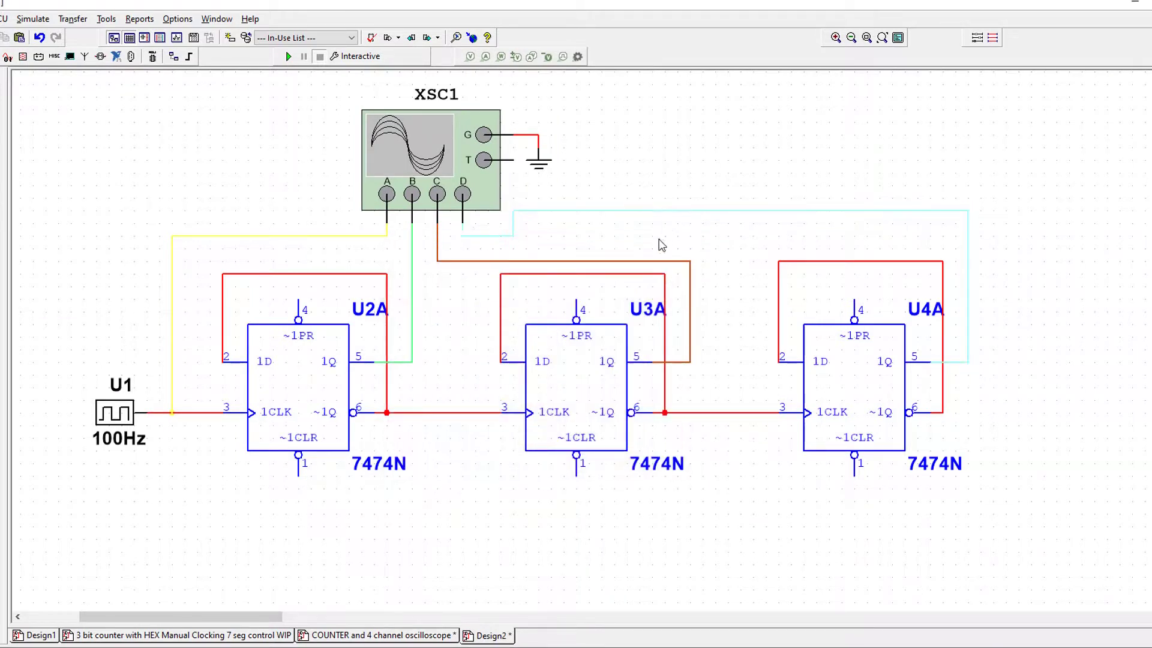
Run the simulation and open the XSC1 display window, moving it up and right.
click(289, 57)
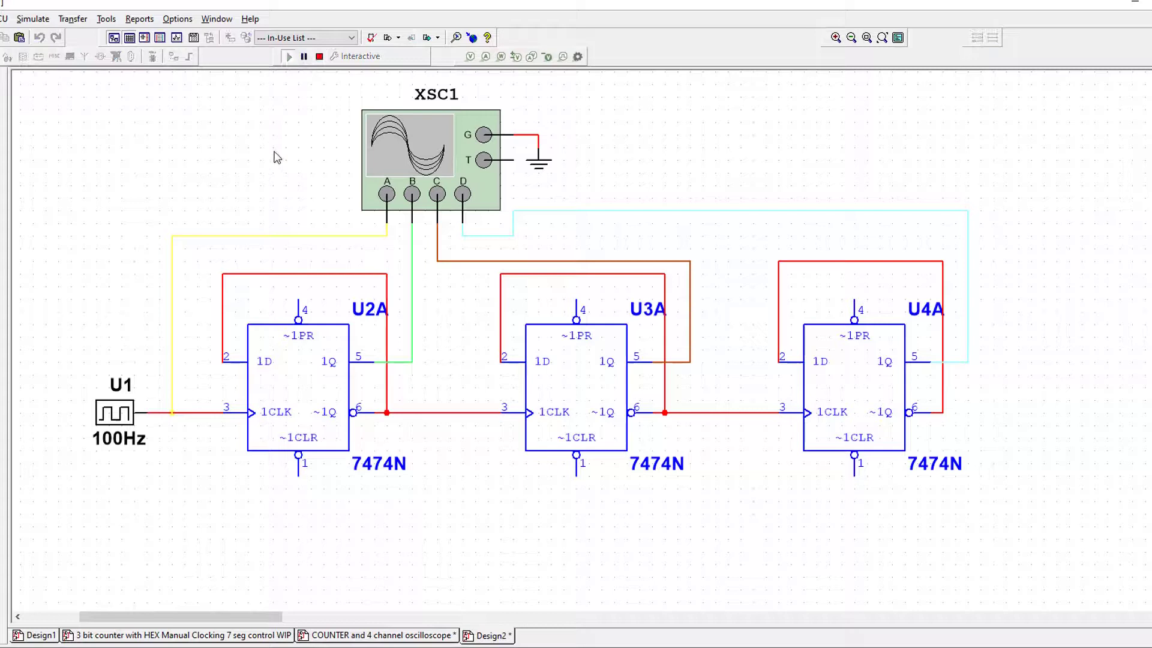
double_click(444, 153)
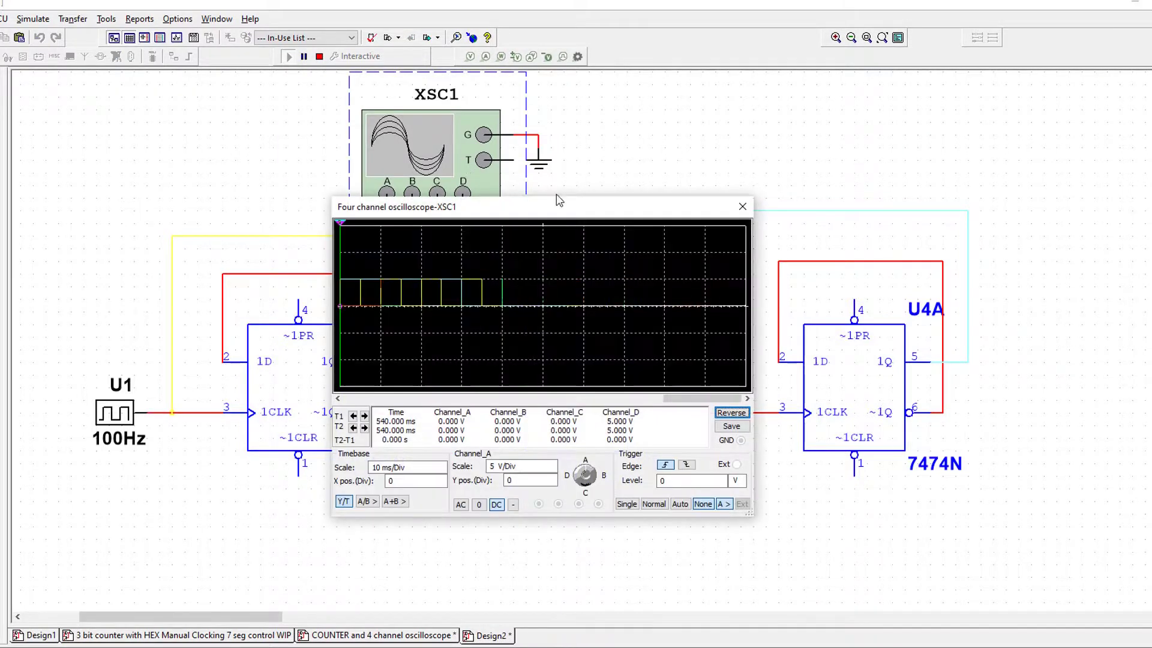
mouse_move(605, 209)
mouse_down()
mouse_move(837, 103)
mouse_move(803, 119)
mouse_move(569, 151)
mouse_up()
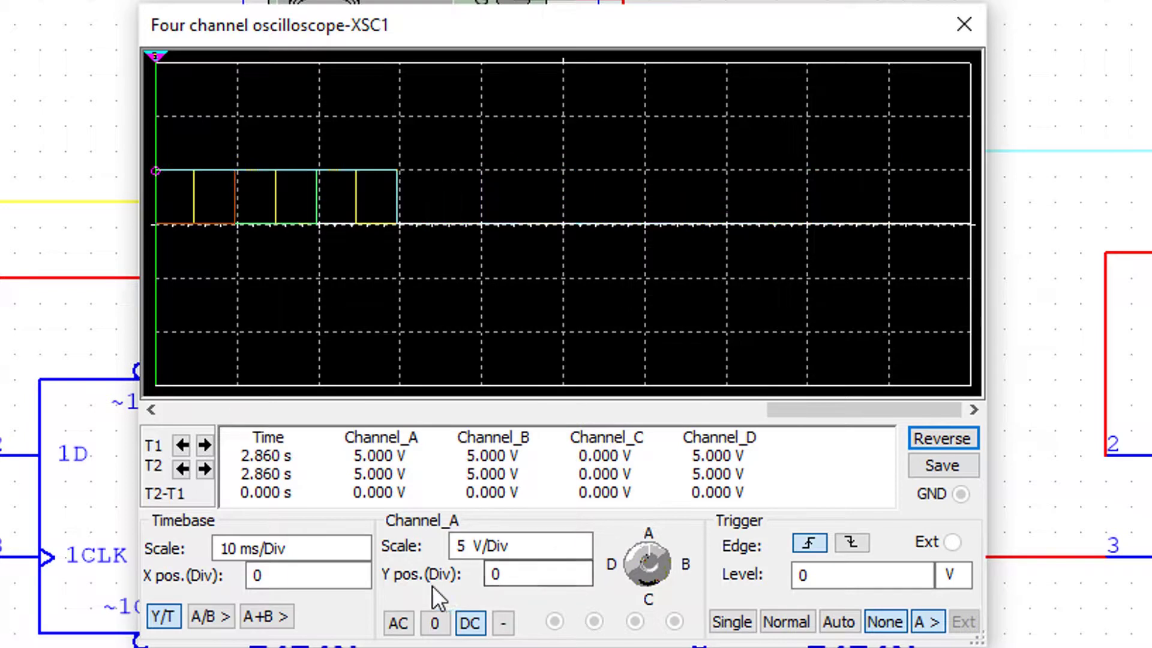
Raise the yellow channel A trace to a Y position of 1.8.
click(562, 576)
click(580, 566)
click(580, 566)
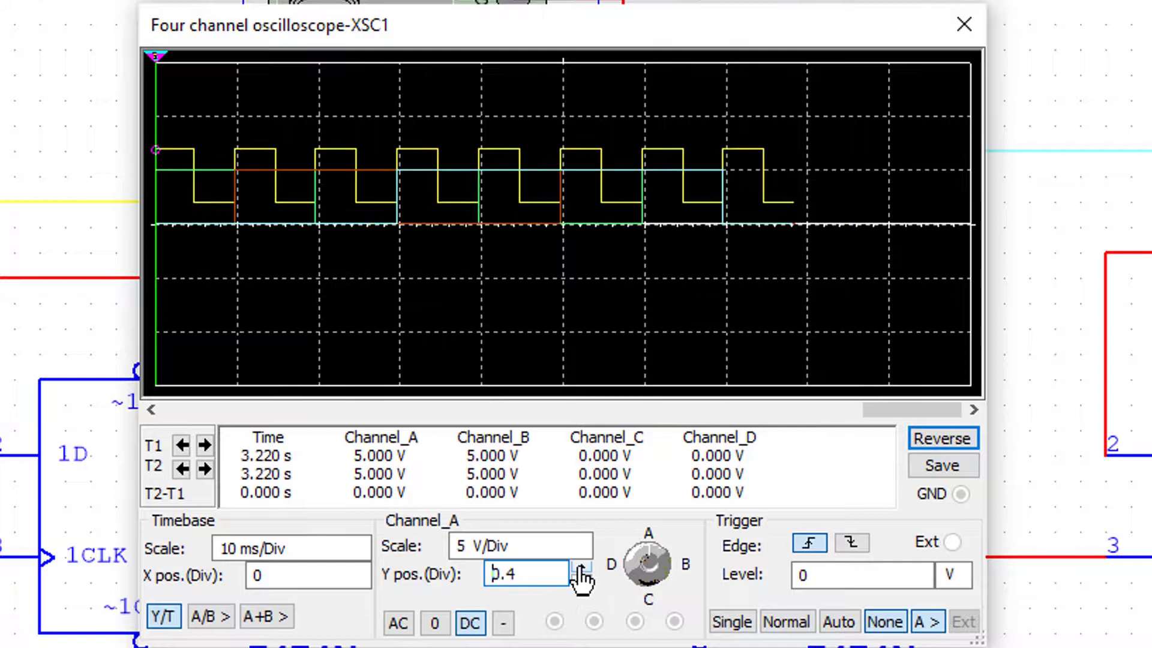
click(580, 566)
click(581, 566)
click(580, 566)
click(581, 567)
click(580, 566)
click(580, 566)
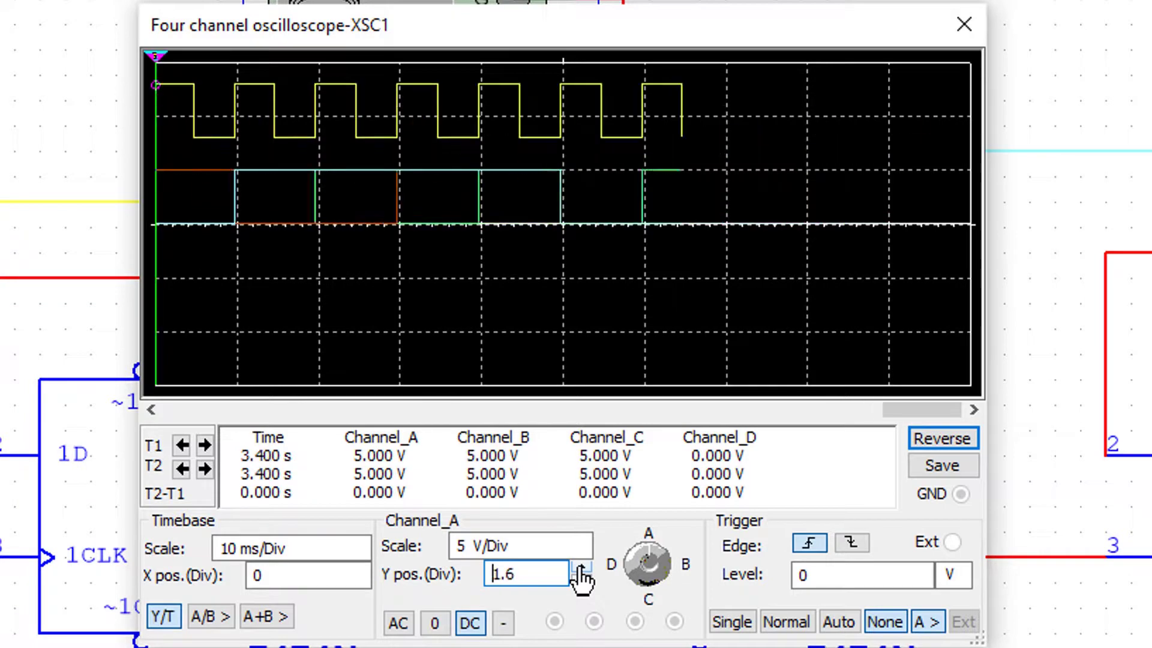
click(580, 566)
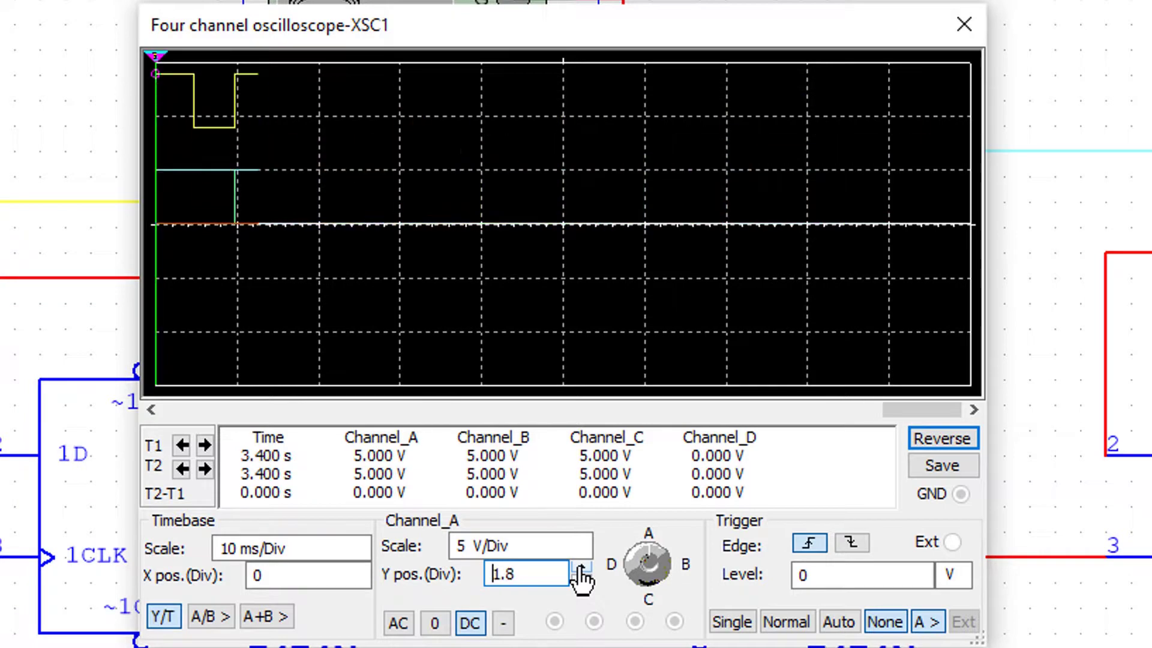
Lower the cyan channel D trace to a Y position of -2.8.
click(627, 573)
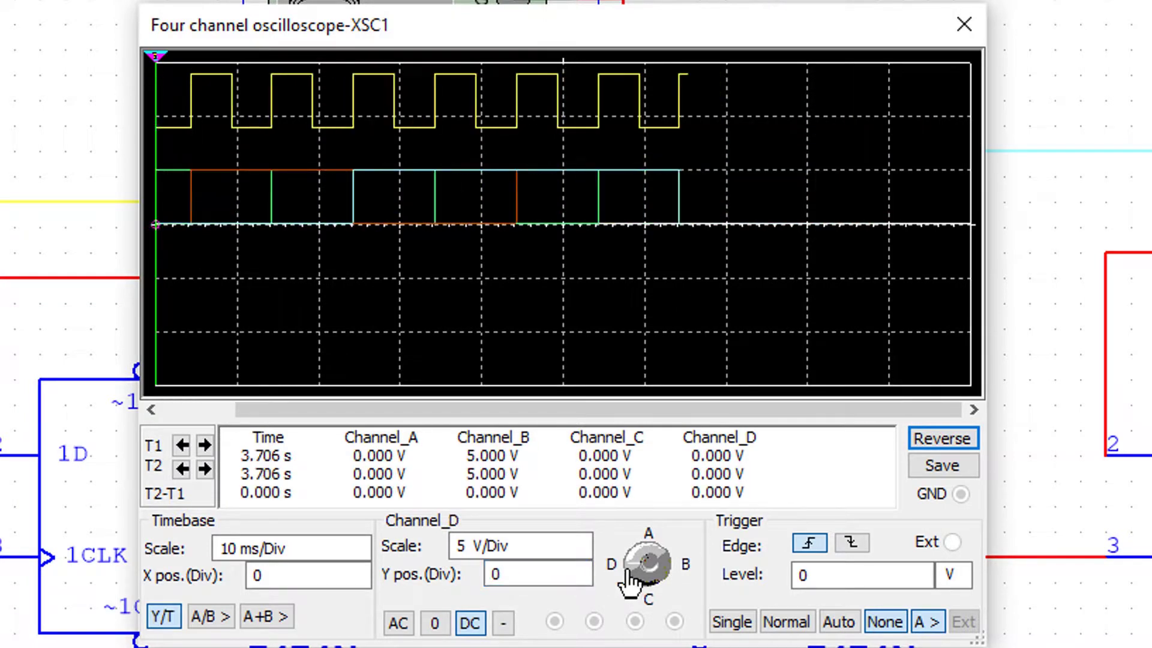
click(580, 579)
click(581, 579)
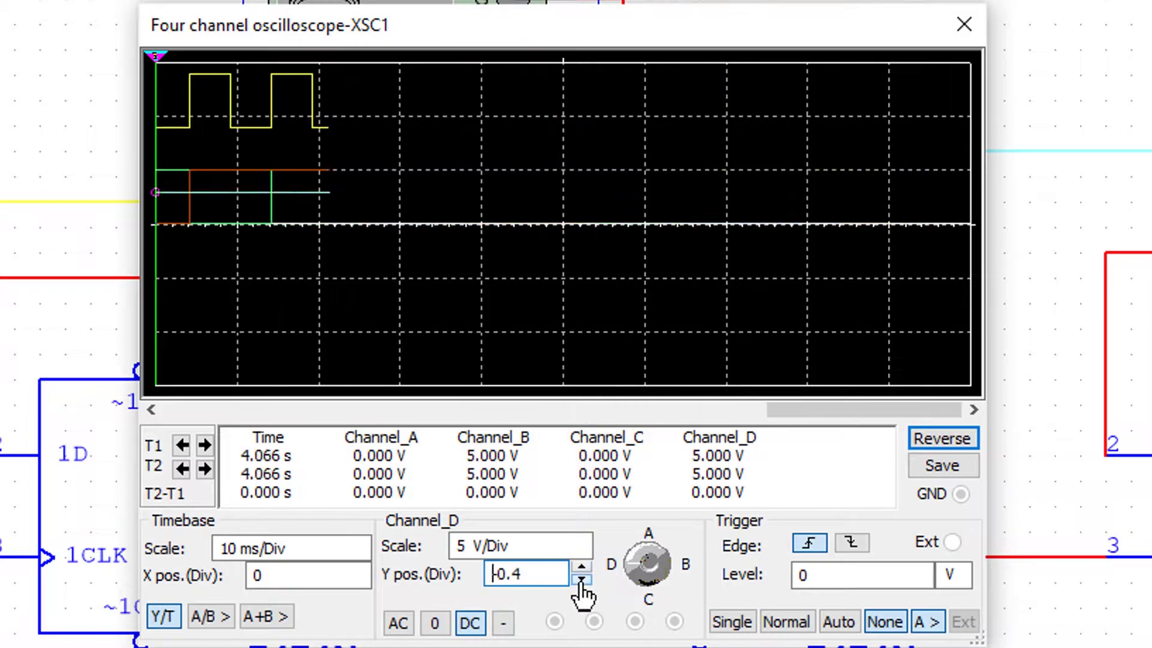
click(580, 579)
click(580, 579)
click(580, 579)
double_click(581, 579)
double_click(581, 580)
click(581, 579)
double_click(581, 579)
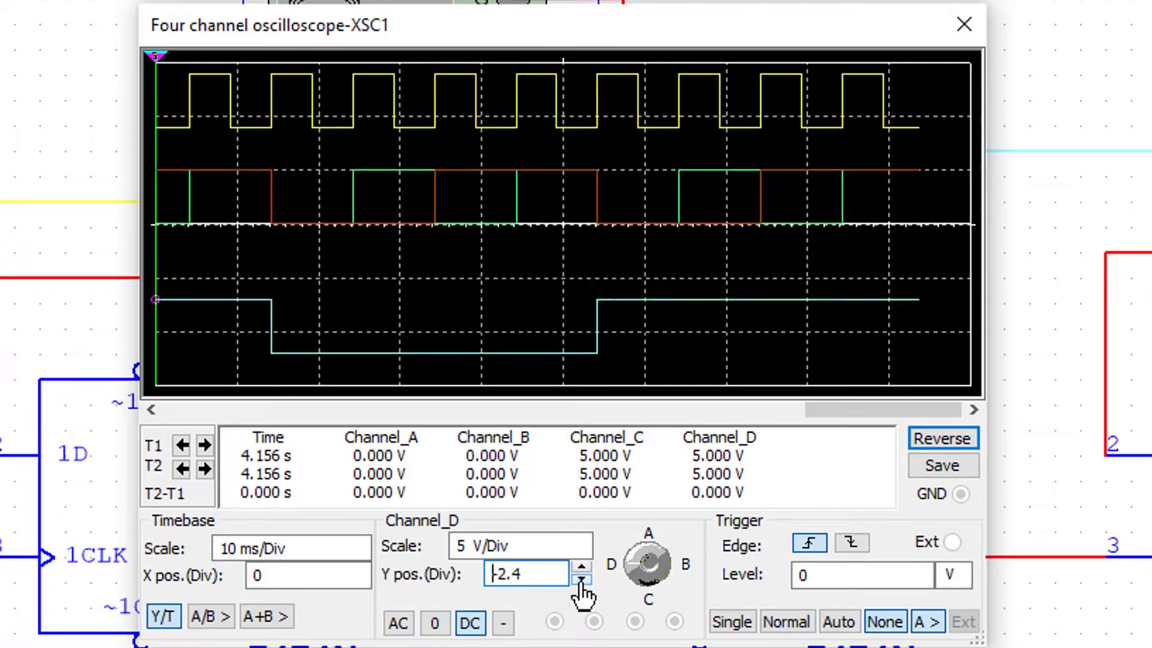
click(580, 579)
click(580, 580)
click(581, 580)
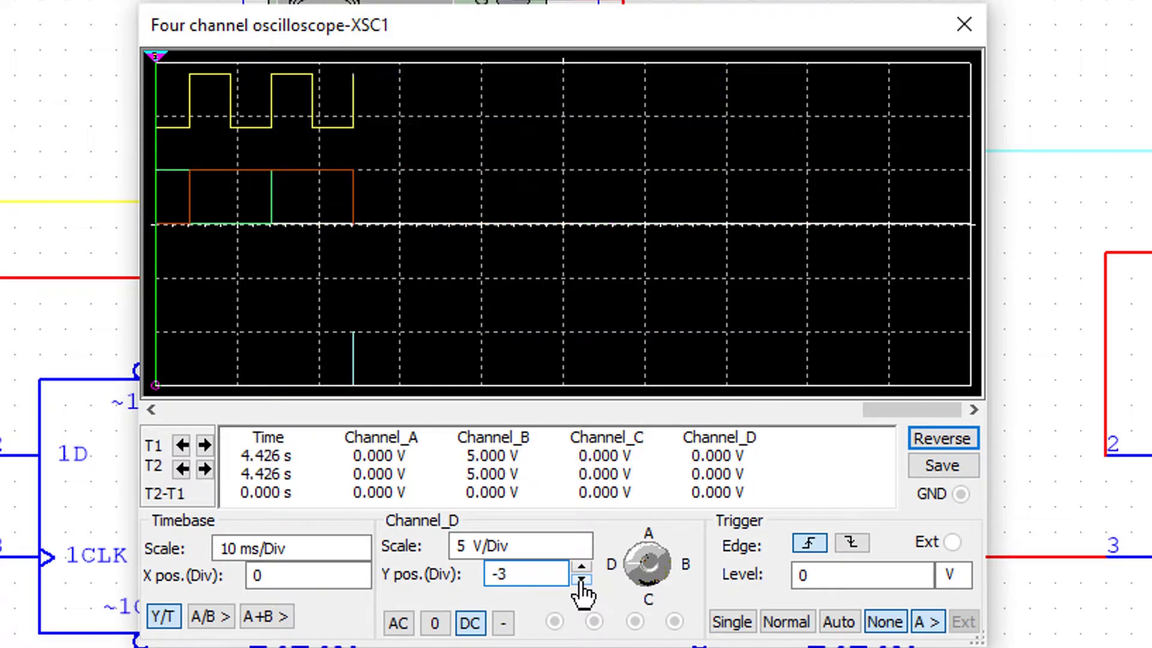
click(581, 569)
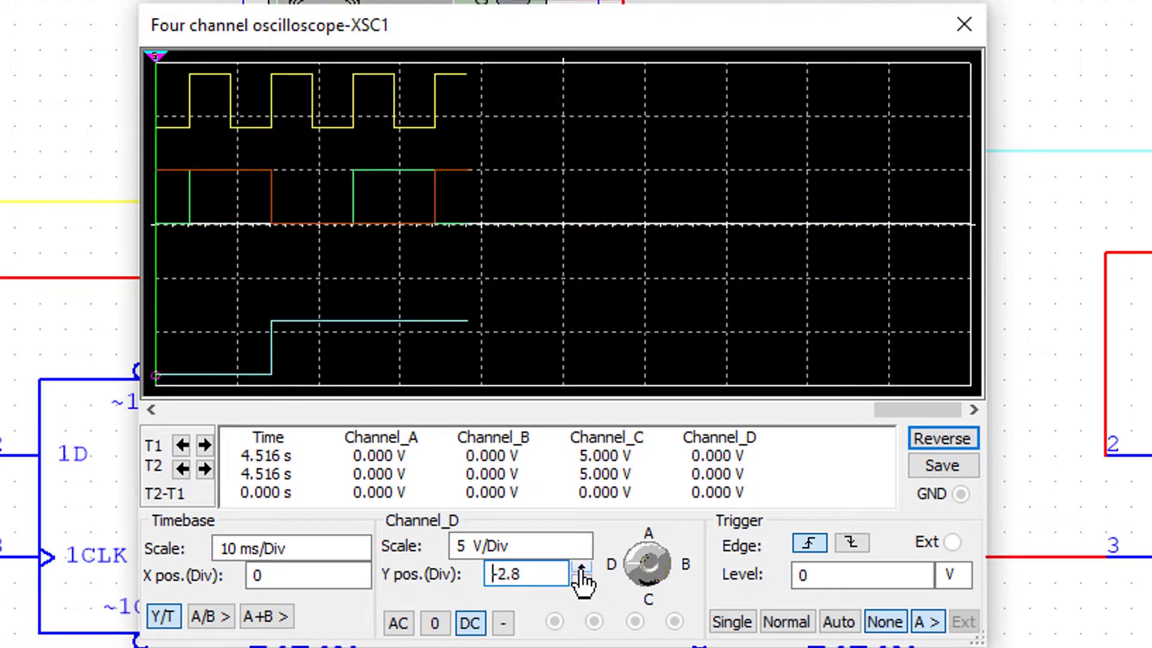
Lower the red channel C trace to a Y position of -1.4.
click(660, 563)
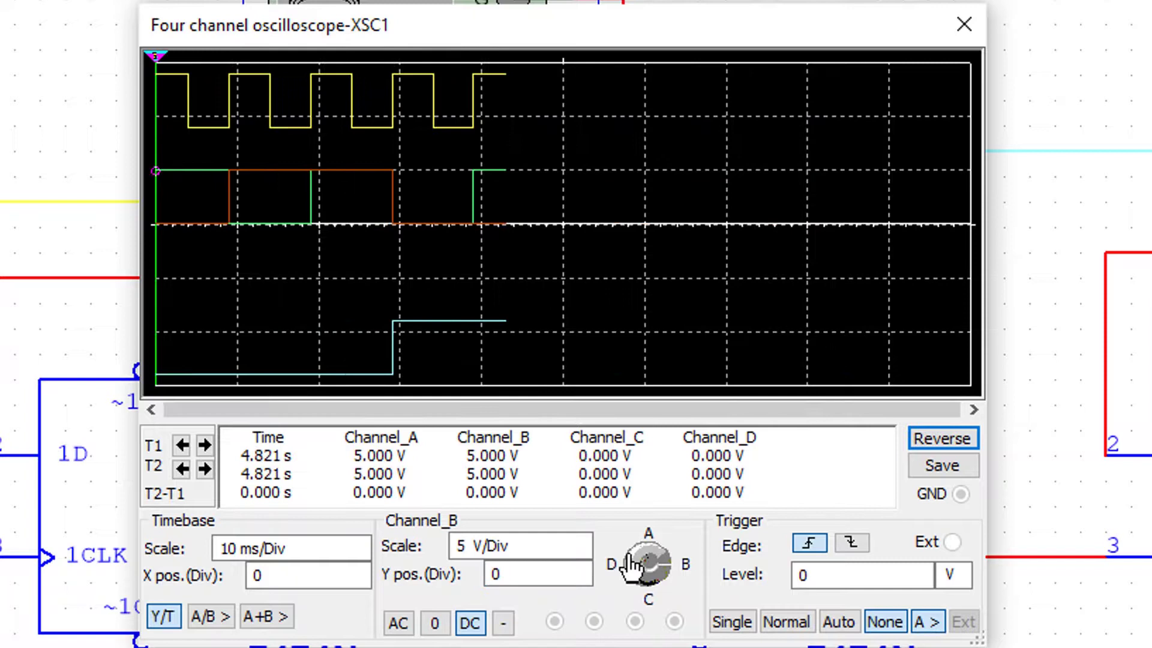
click(649, 591)
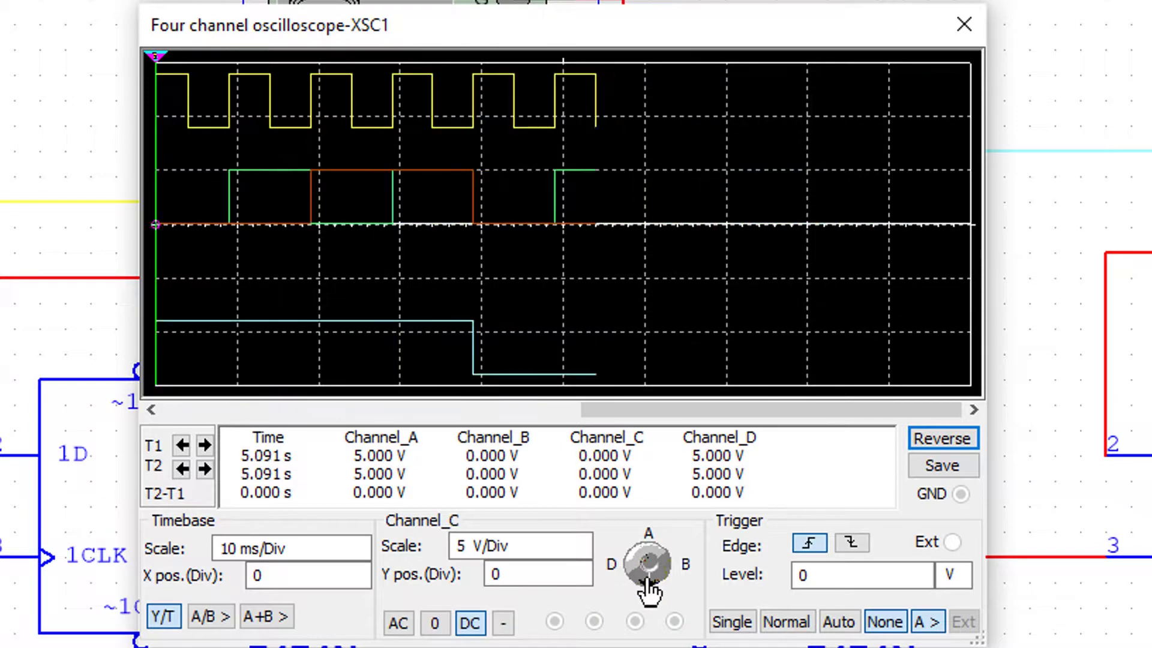
click(581, 580)
click(581, 580)
click(582, 580)
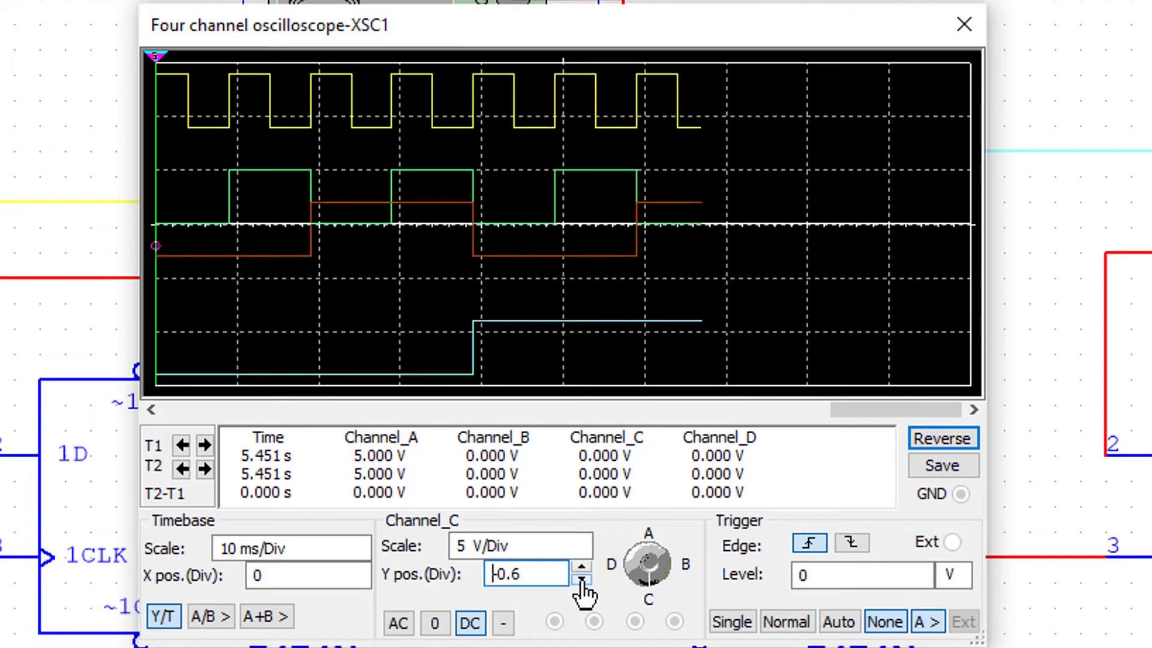
click(581, 580)
click(581, 580)
click(581, 580)
click(581, 580)
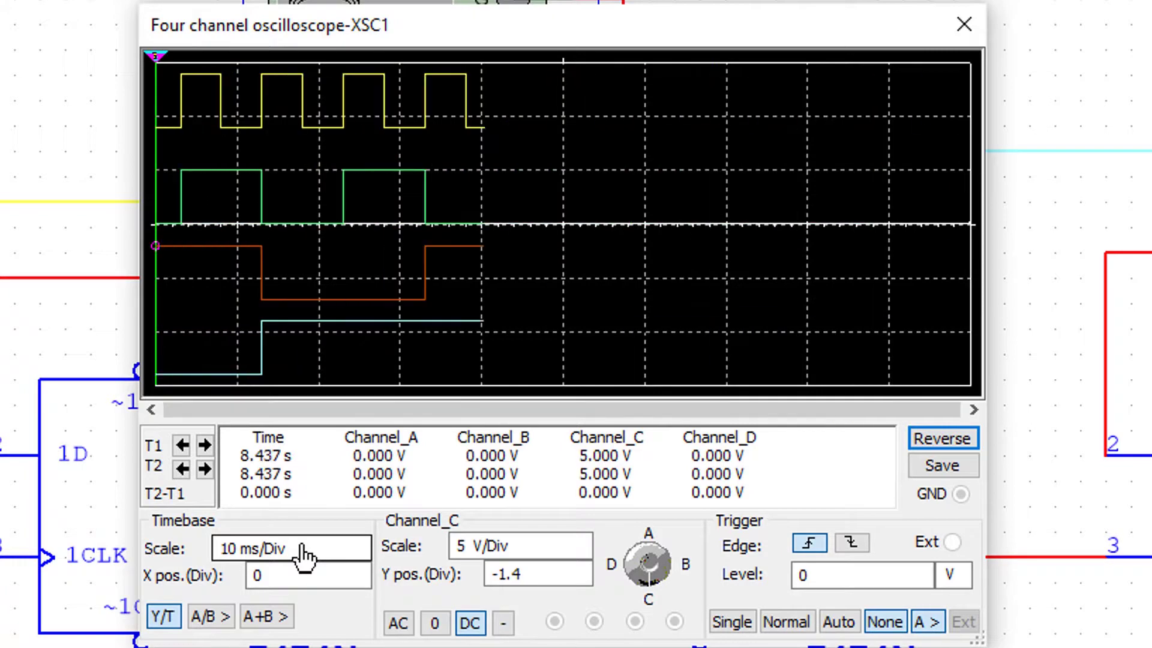
Try timebase values of 20, 50, 10 and 5 ms/Div, settling on 50 ms/Div.
click(308, 555)
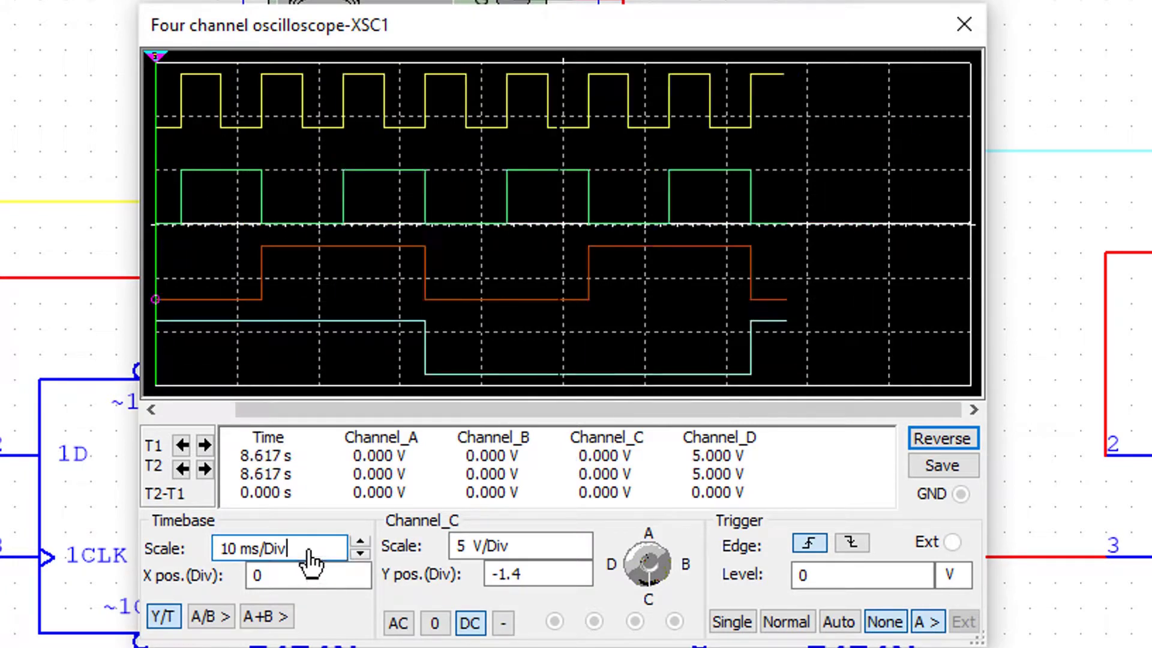
click(361, 543)
click(361, 543)
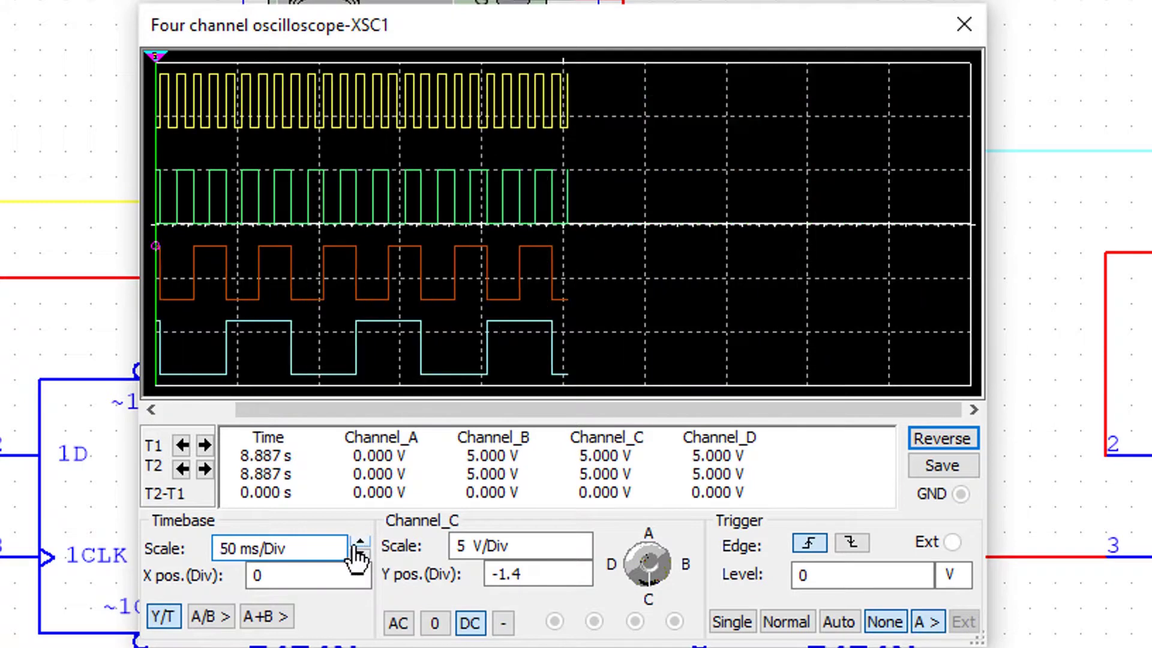
click(361, 554)
click(361, 554)
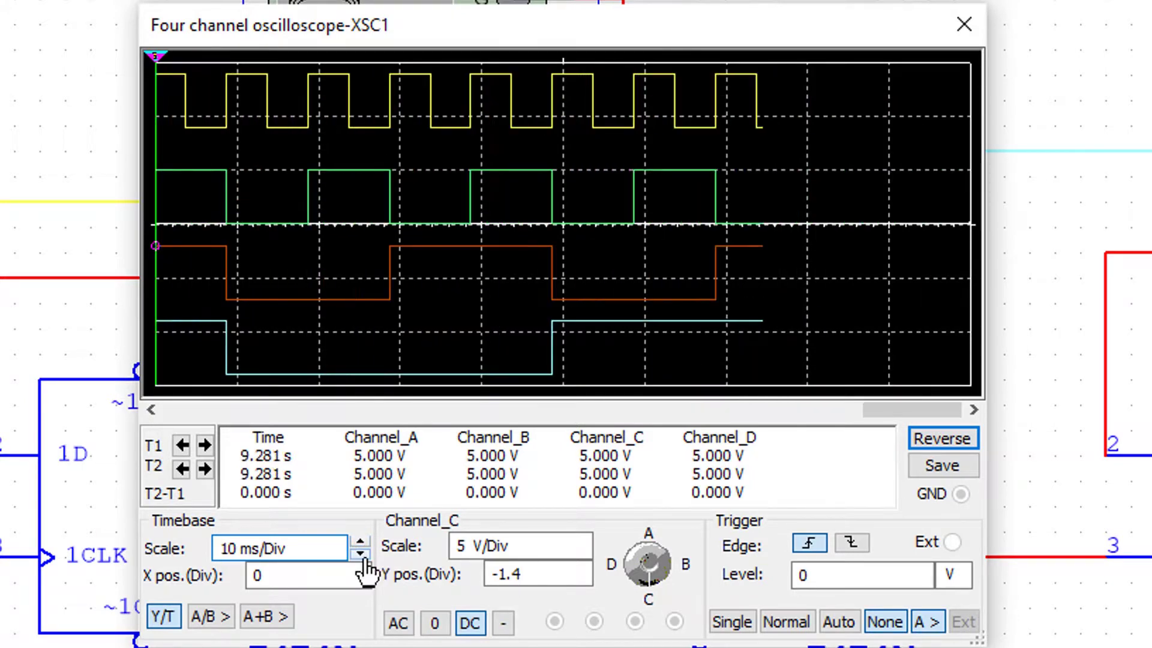
click(360, 554)
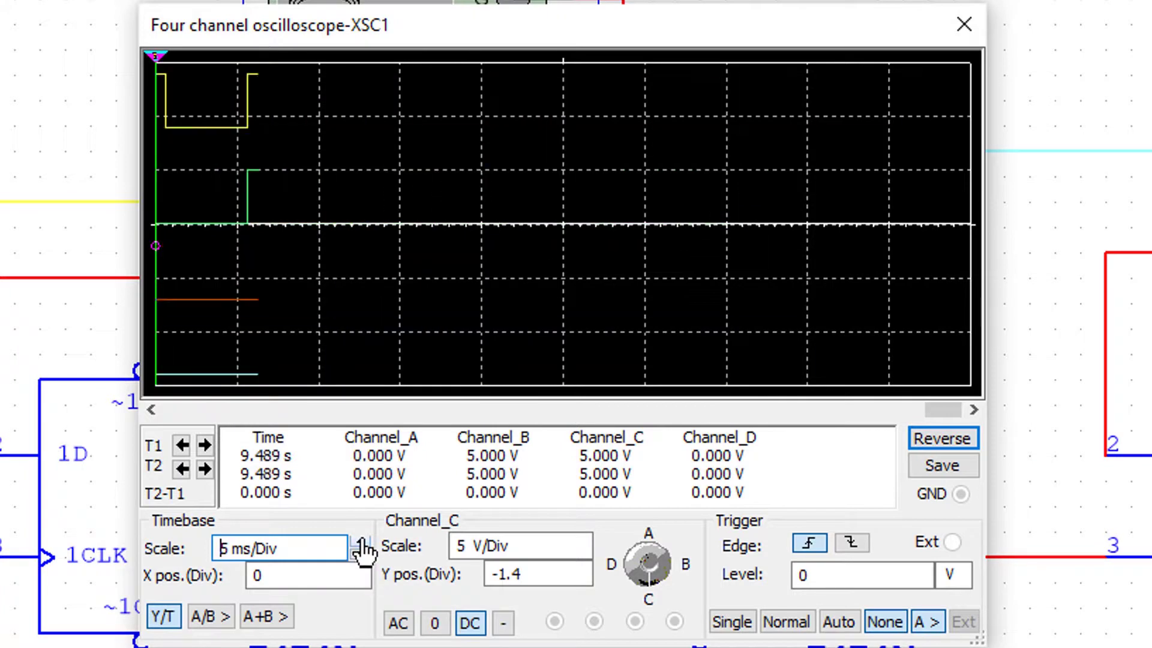
click(360, 543)
click(360, 544)
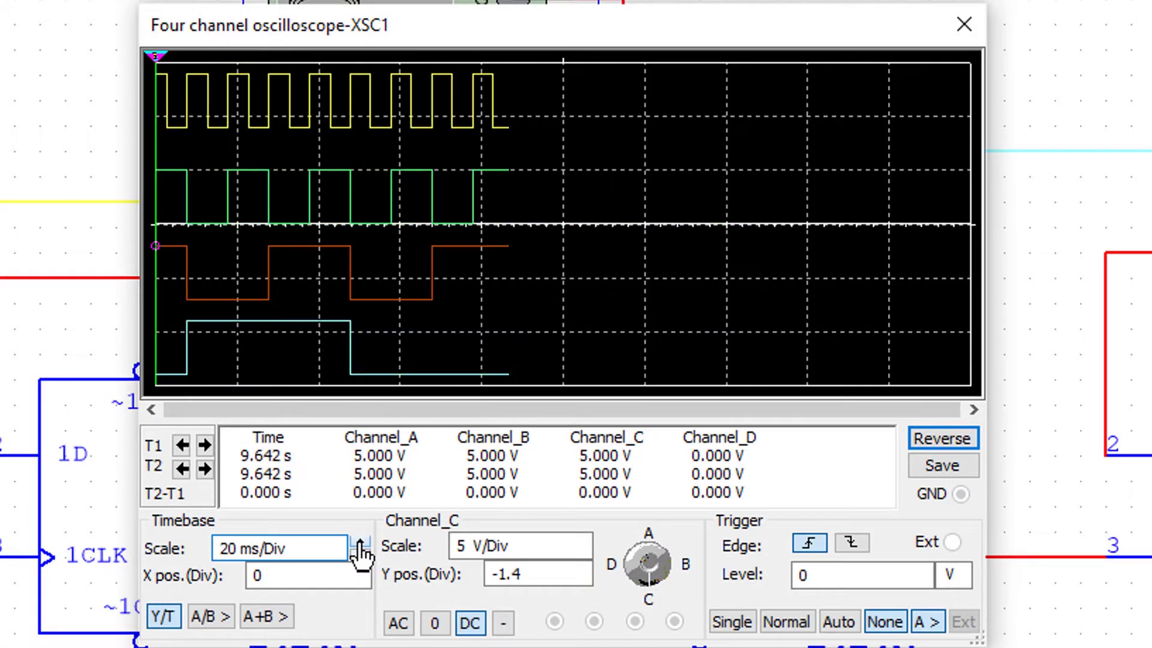
click(360, 543)
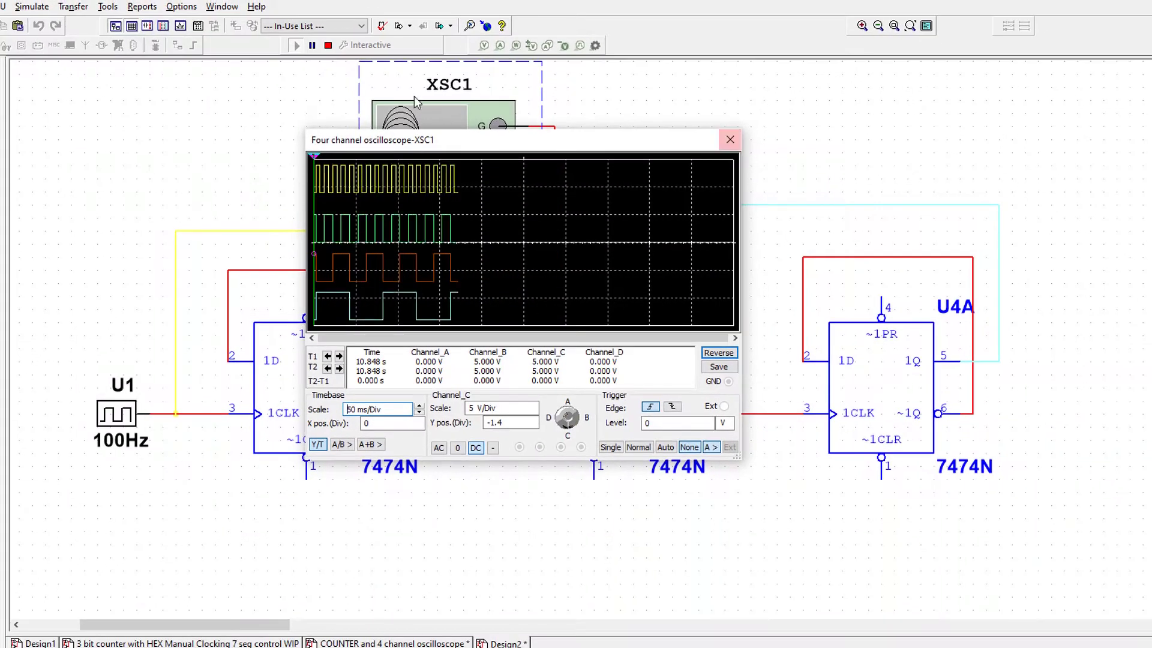
Stop the simulation, move the oscilloscope window right to reveal U2A, and restart the run.
click(328, 46)
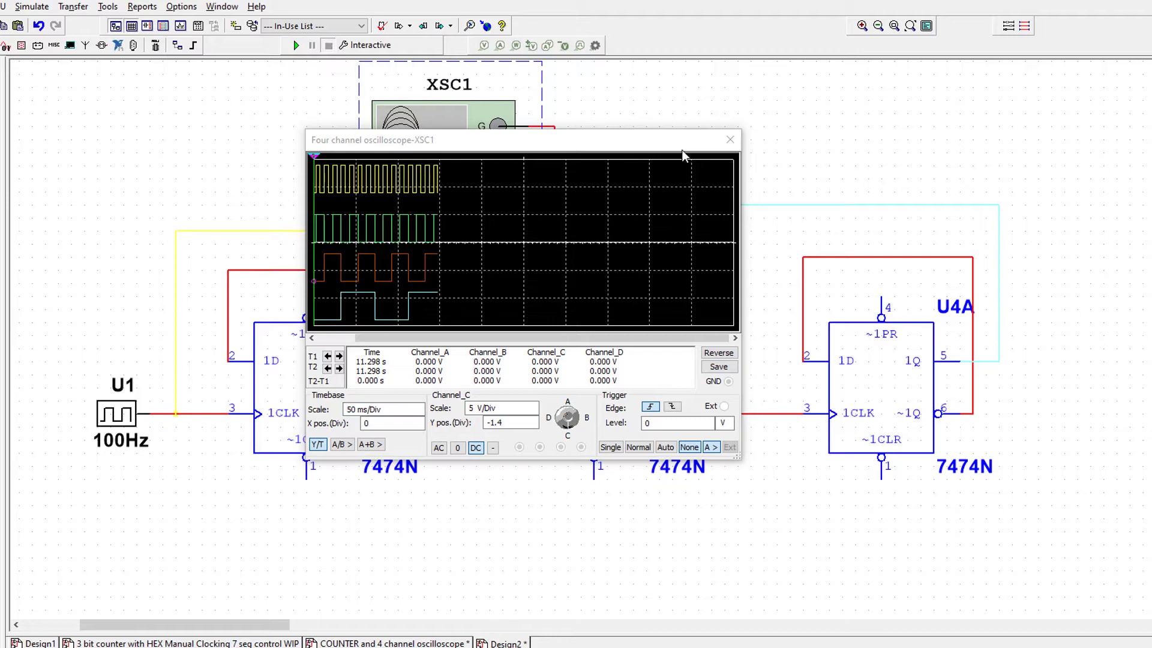
drag(677, 143, 950, 133)
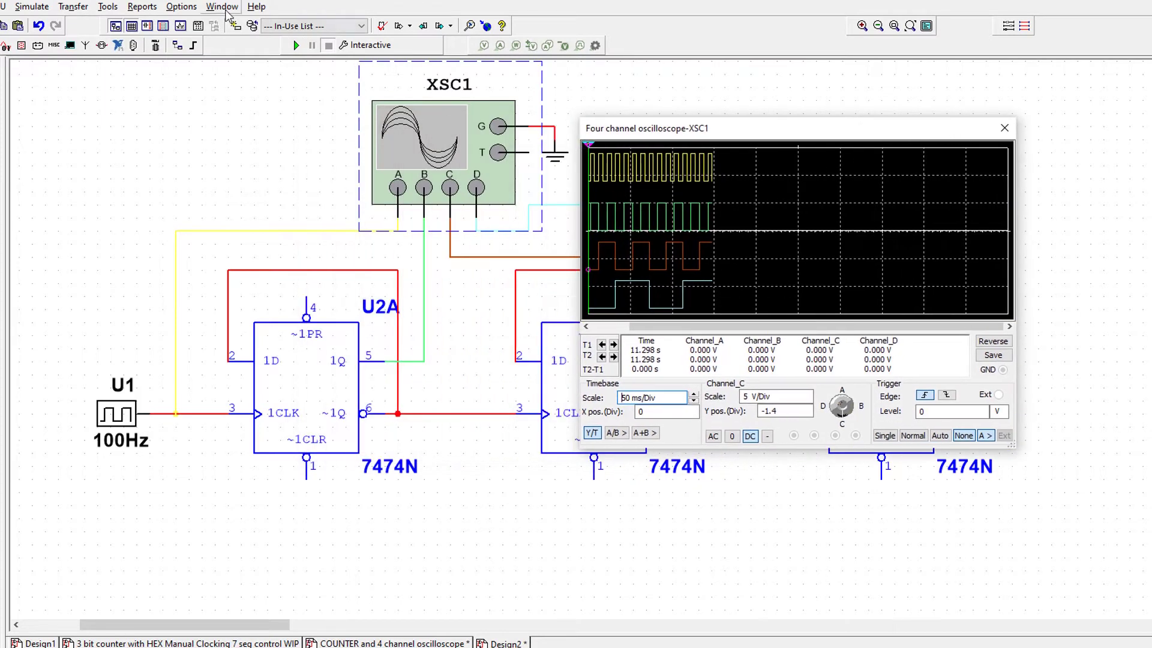
click(299, 50)
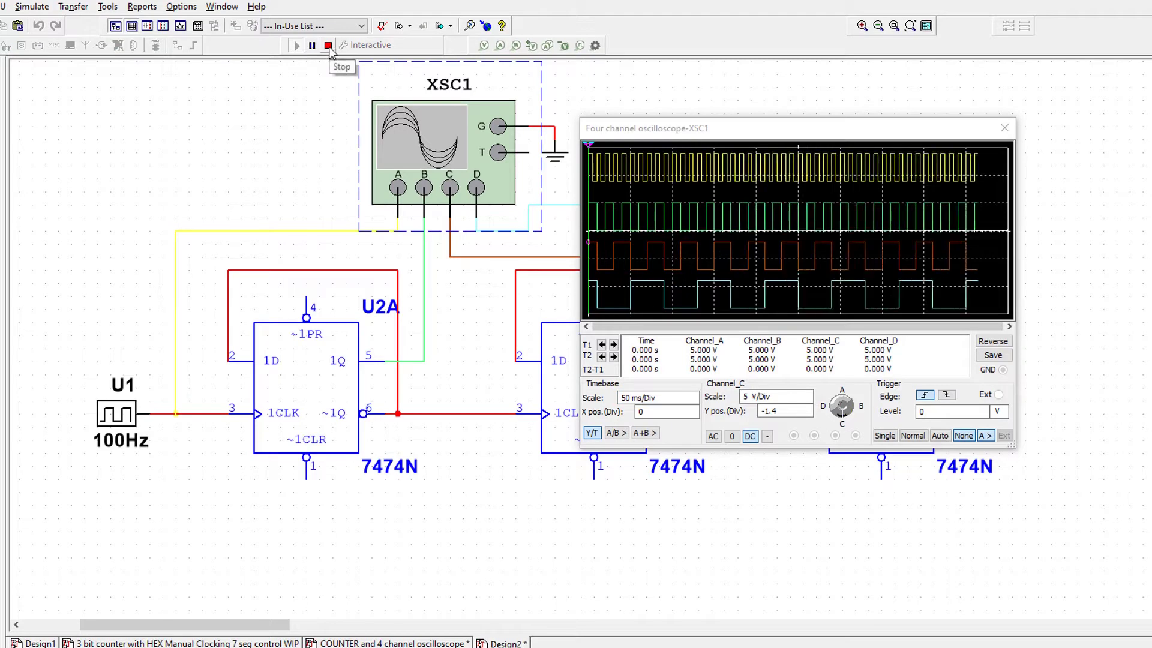
Rerun with XSC1 at X position -0.4 and 10 ms/Div, then pause to freeze the traces.
click(694, 415)
key(F5)
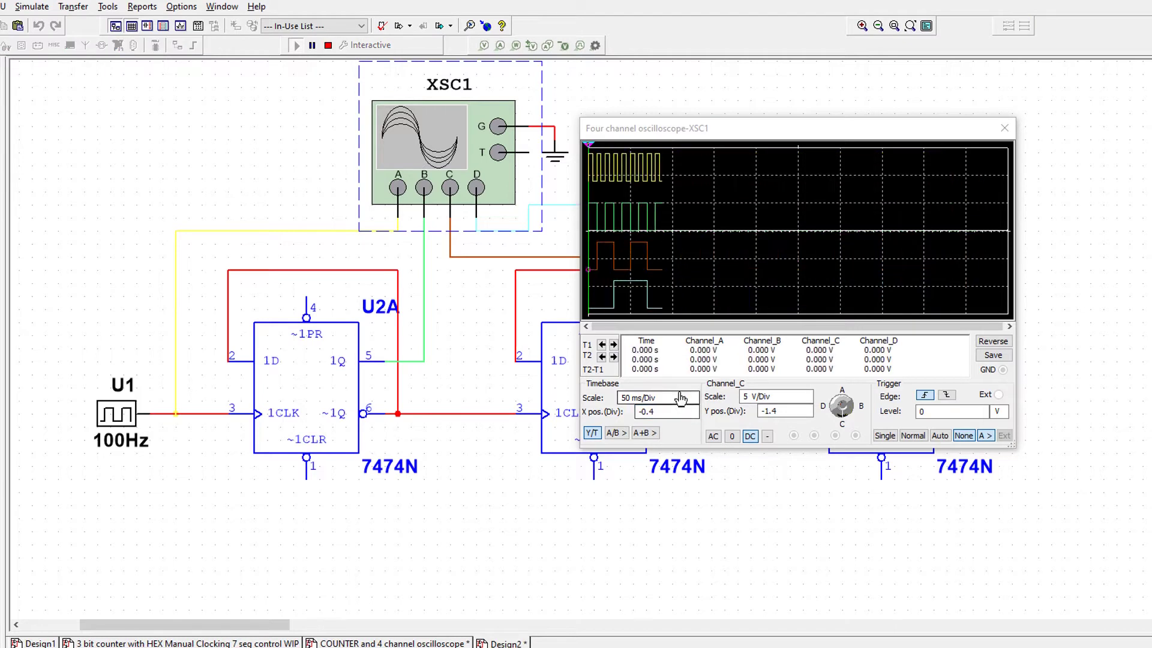
click(681, 403)
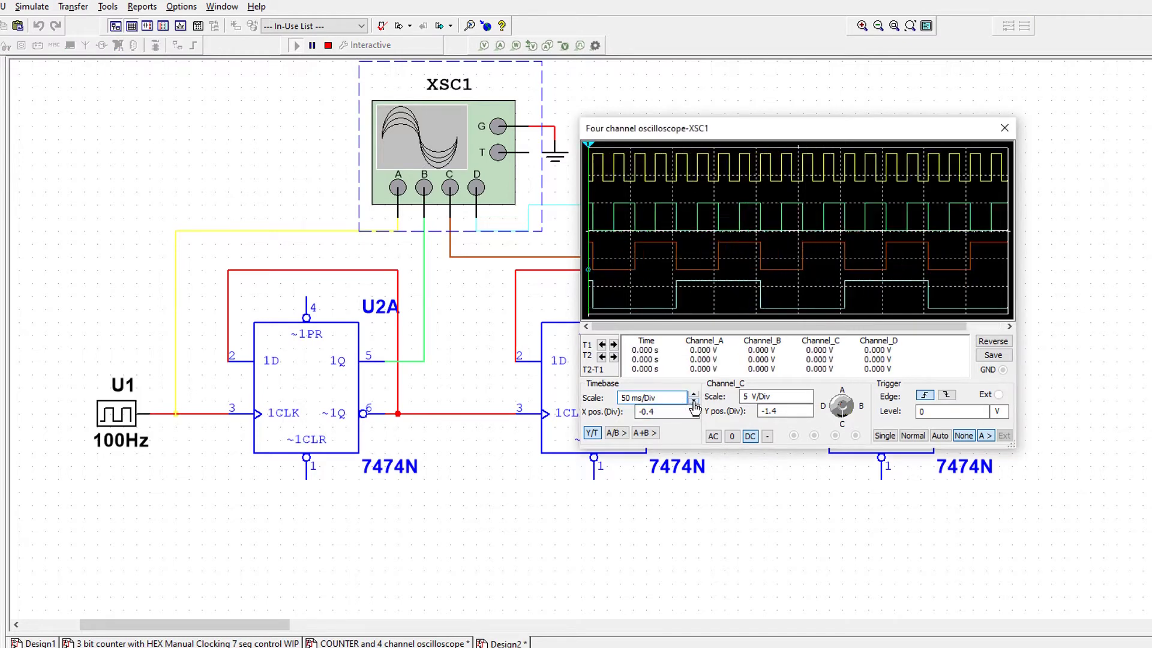
click(694, 401)
click(693, 401)
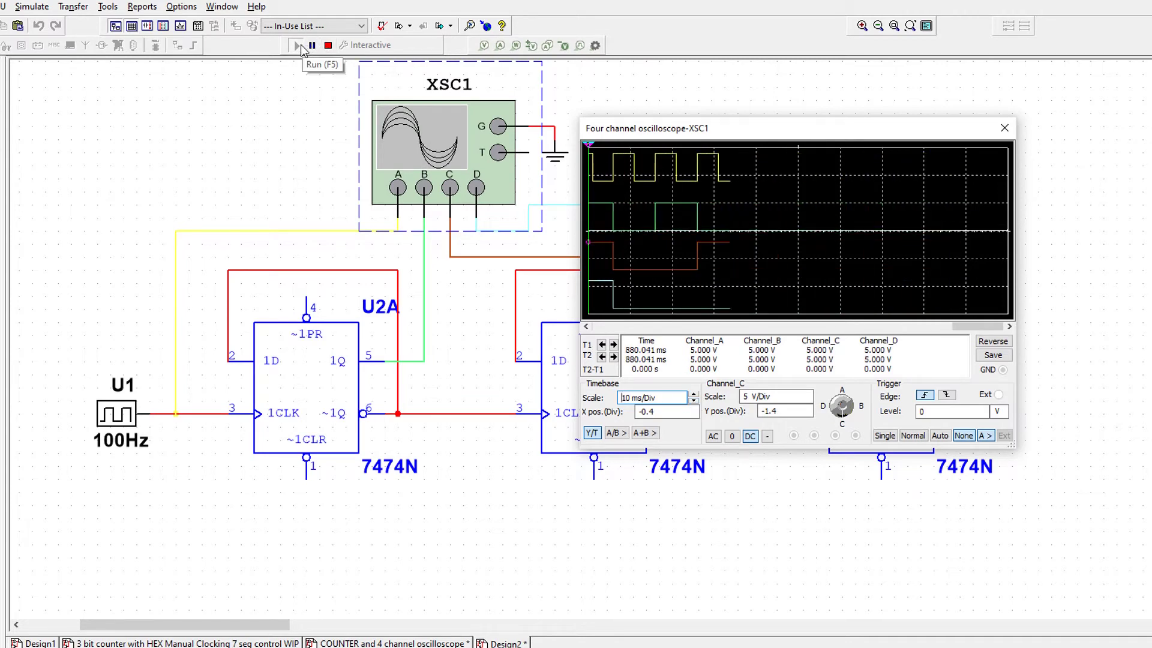
click(312, 45)
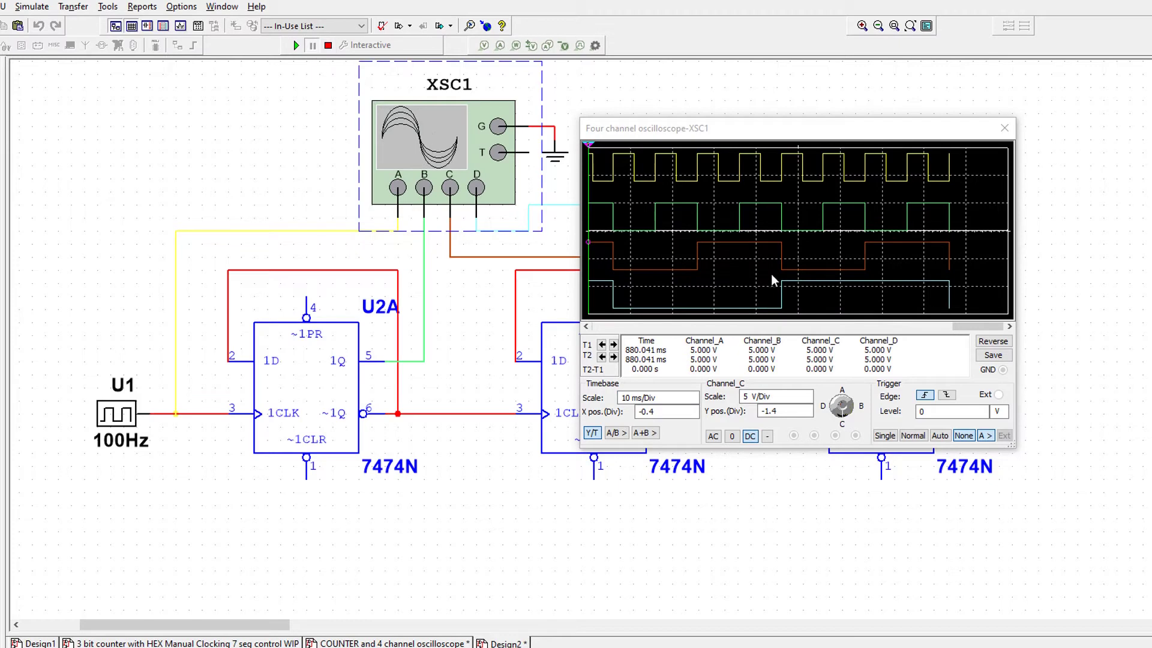